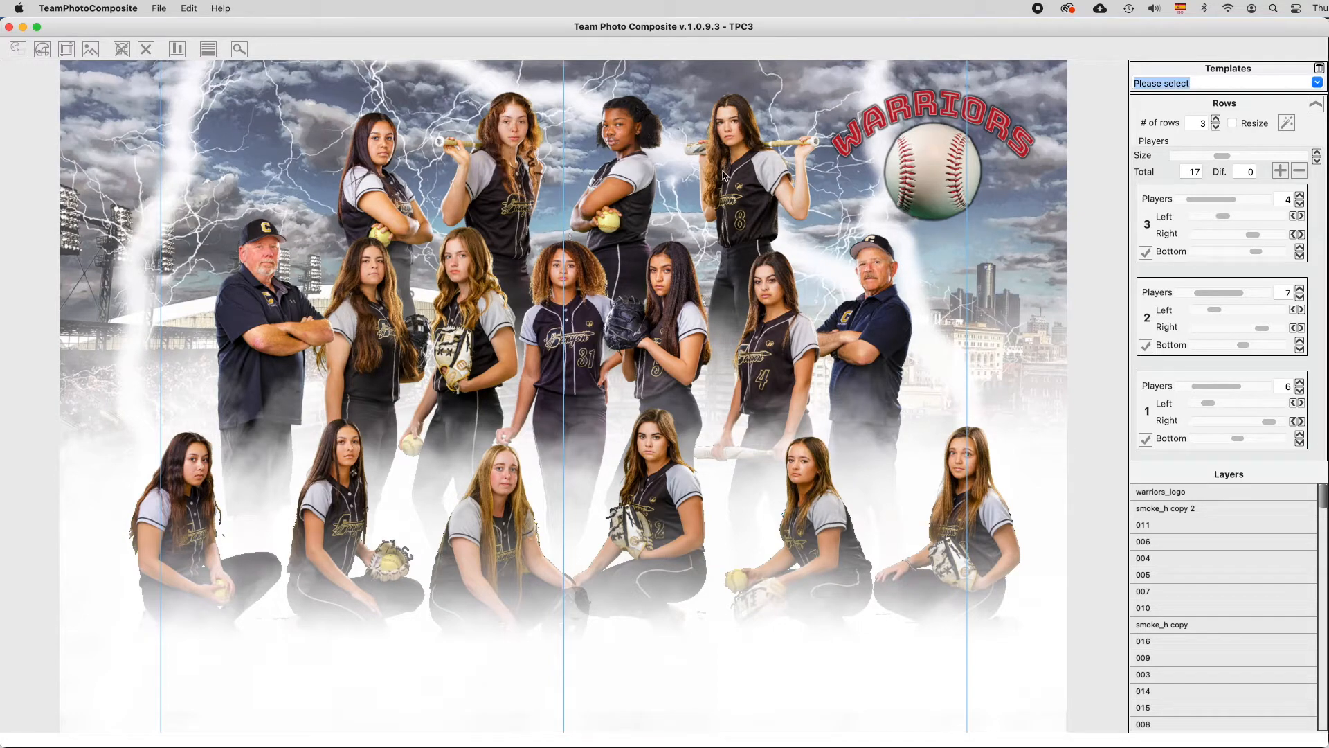
Show the editing controls of a single player, then select all players and all graphic layers in turn
mouse_move(748, 175)
mouse_move(625, 156)
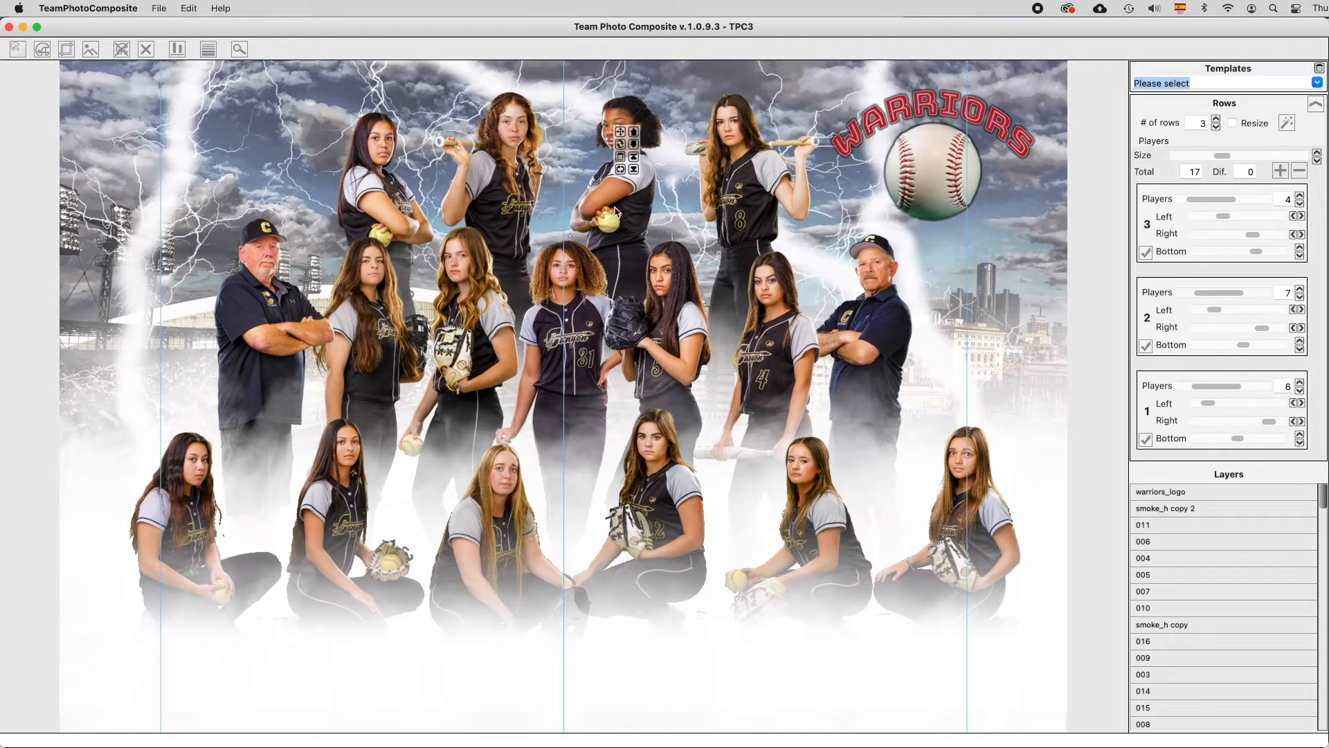
left_click(18, 50)
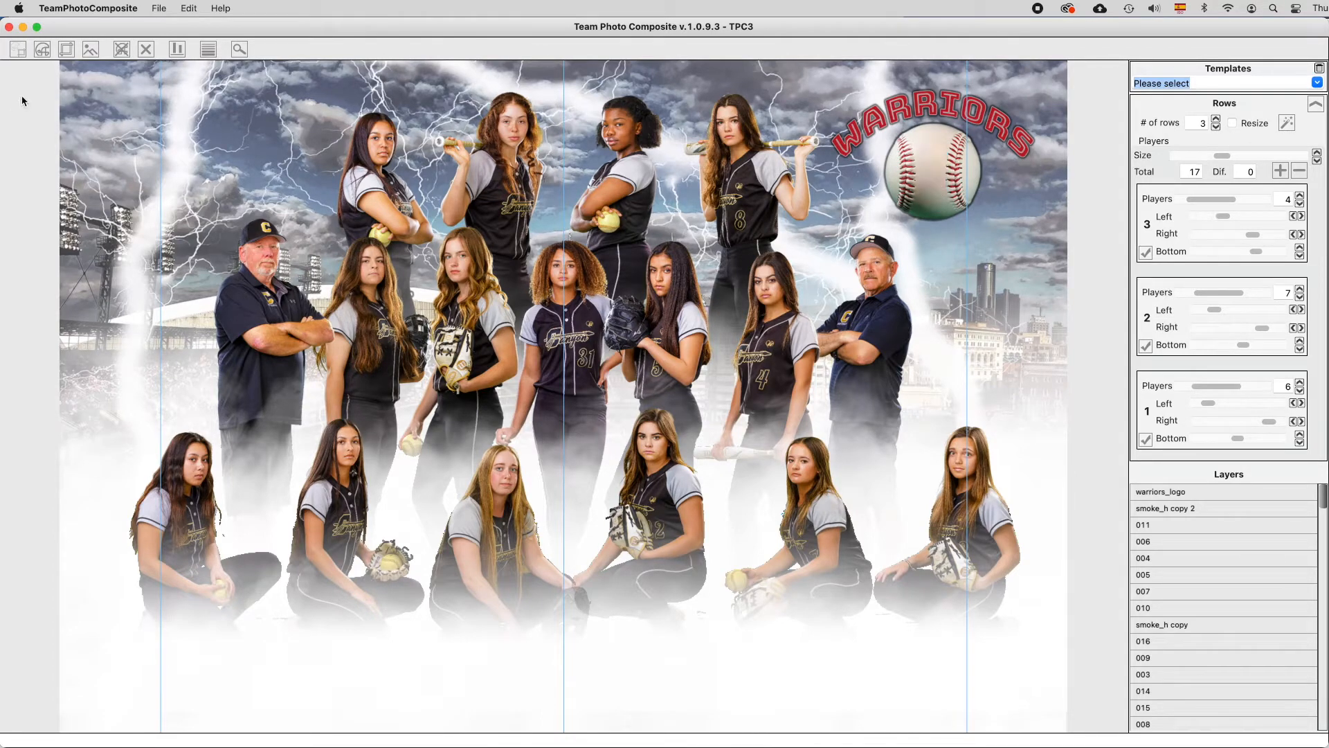
left_click(42, 49)
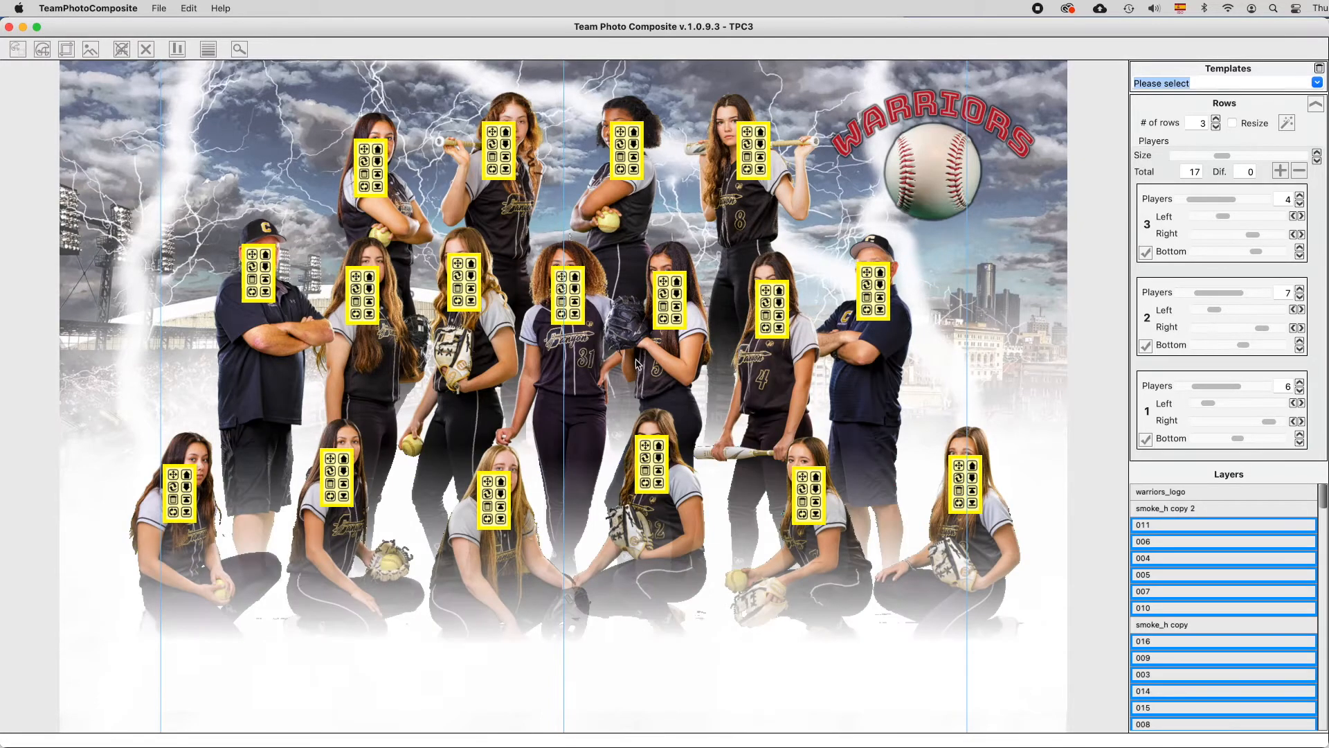
left_click(66, 51)
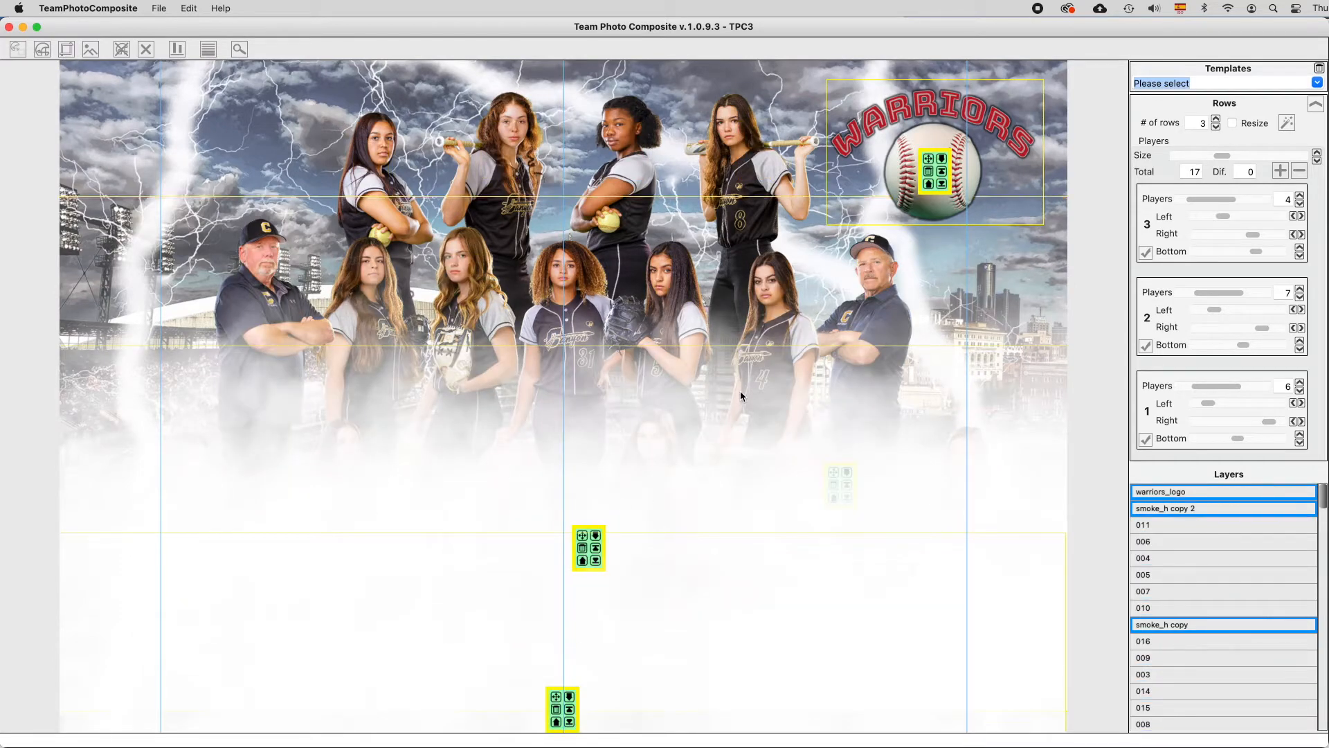
Reposition and rescale the stormy stadium background, and restore its original placement
left_click(90, 49)
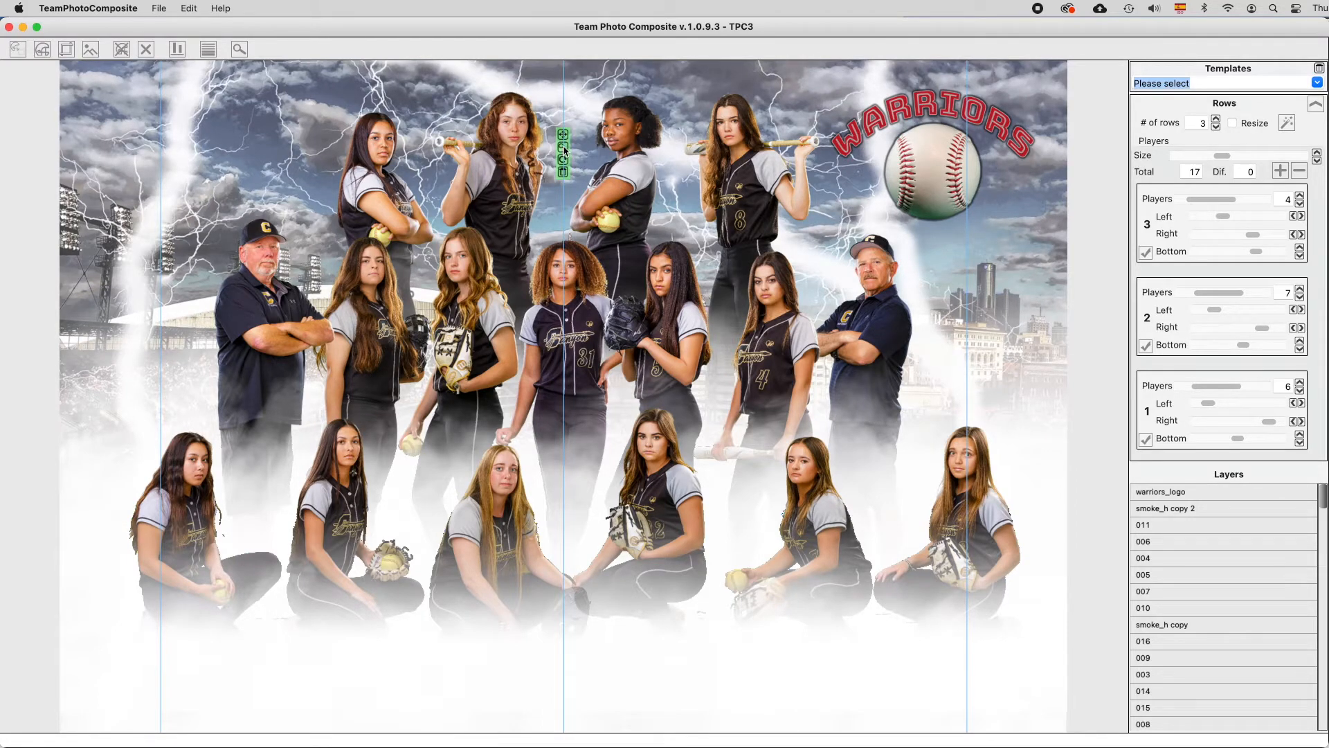
mouse_move(563, 147)
left_mouse_down()
mouse_move(782, 302)
mouse_move(687, 220)
mouse_move(793, 309)
mouse_move(699, 237)
left_mouse_up()
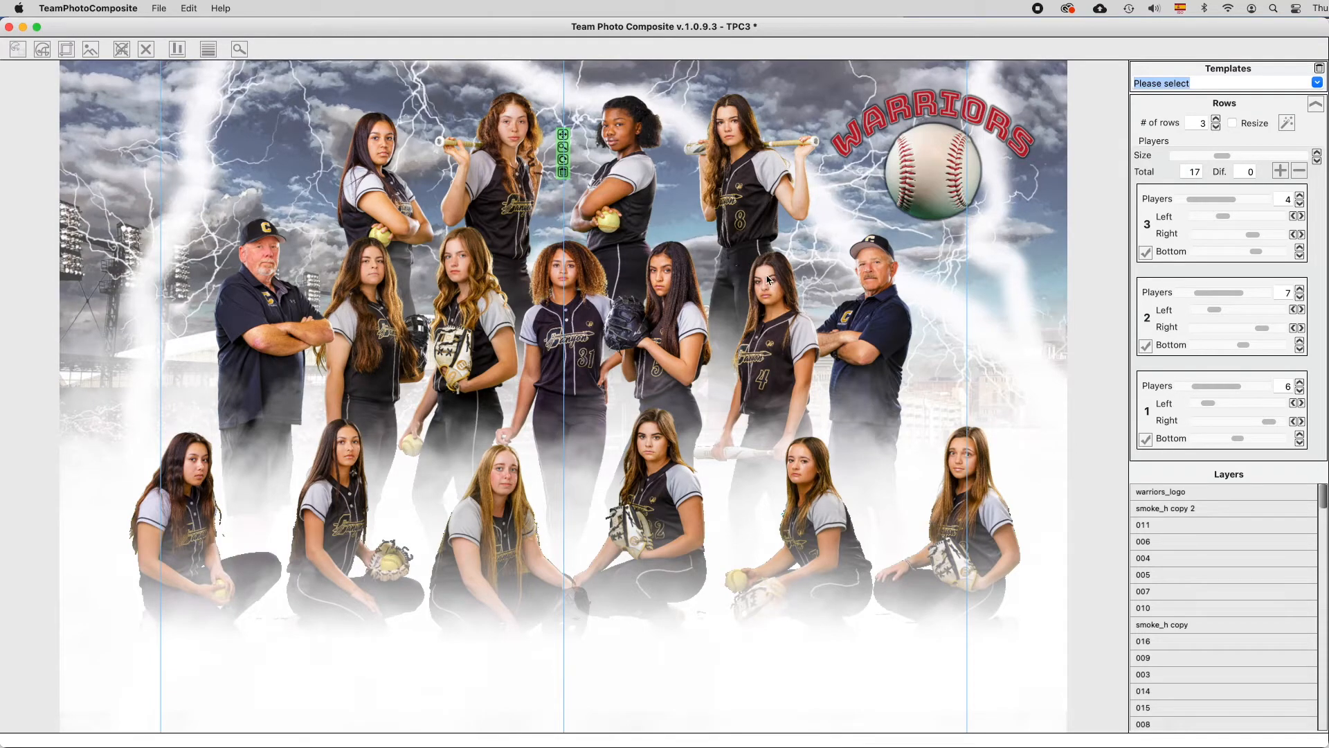
left_click_drag(565, 136, 520, 175)
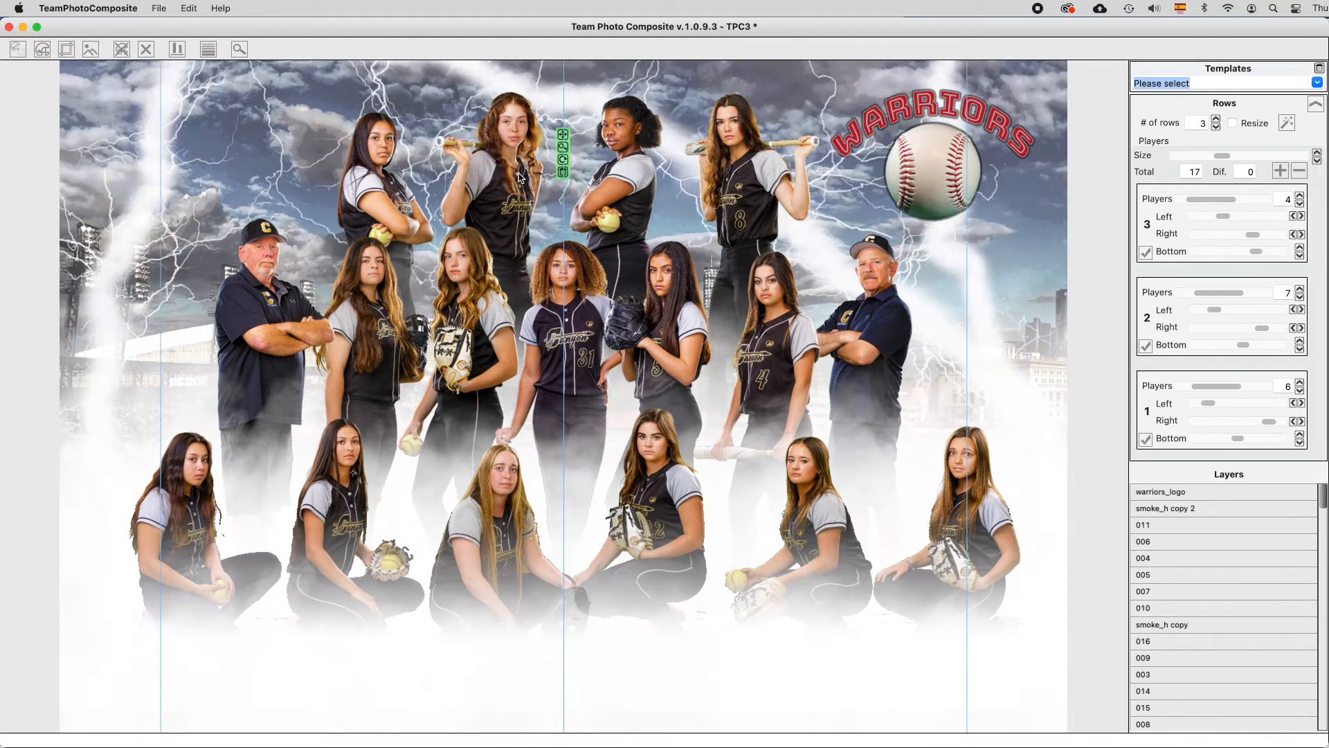
left_click(563, 160)
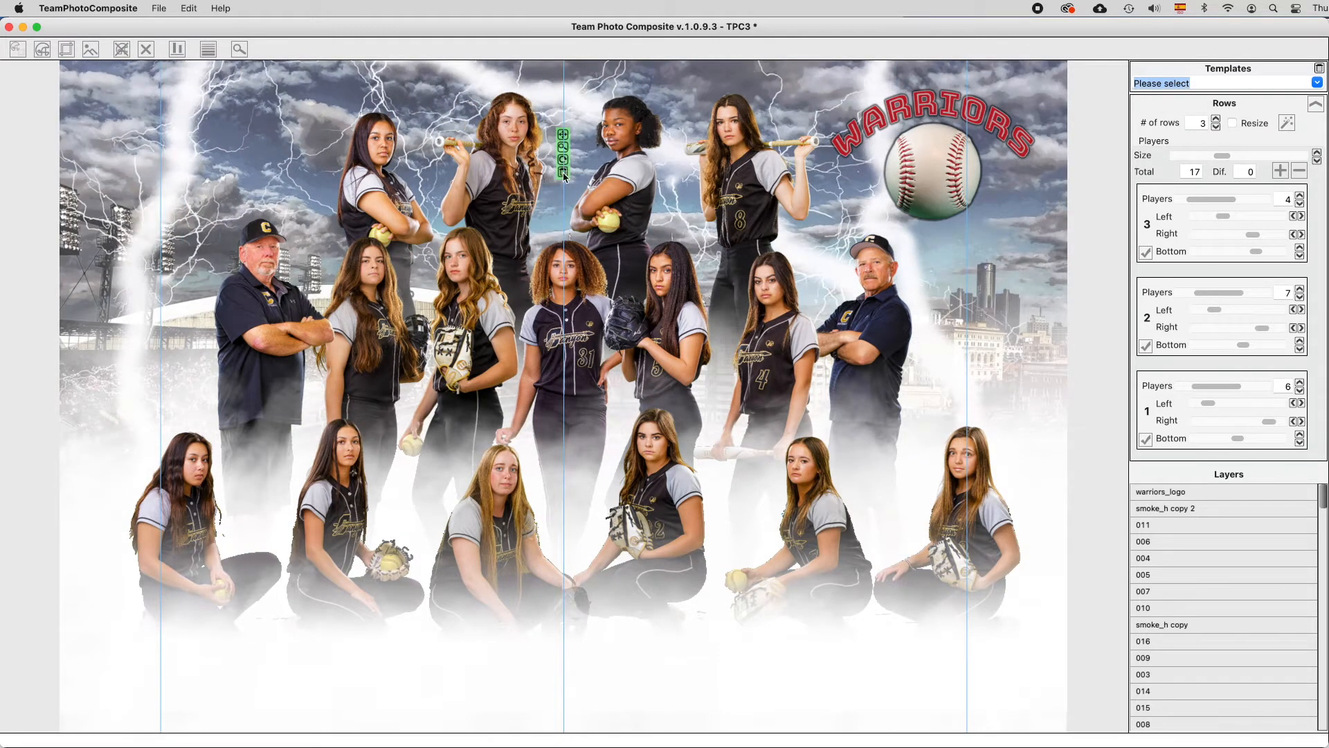
Start removing the background from the composite and decline the confirmation
left_click(563, 173)
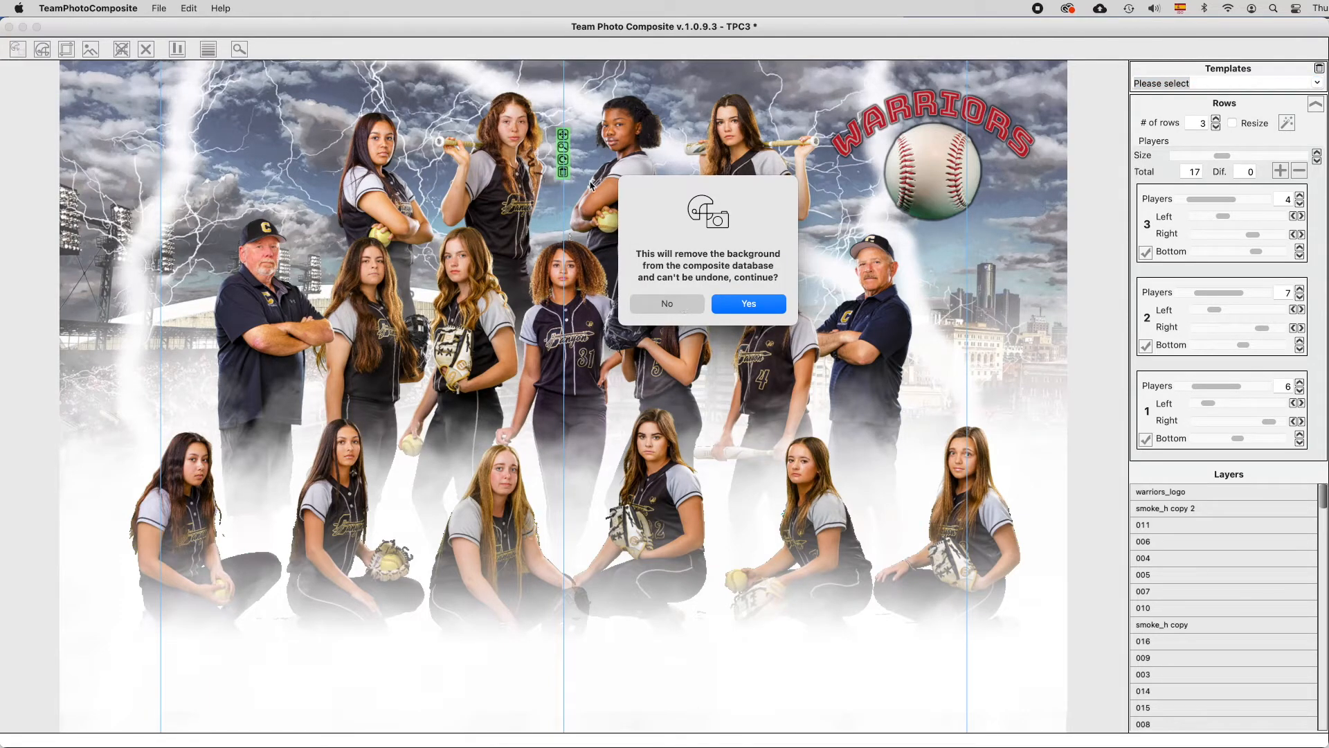
left_click(669, 305)
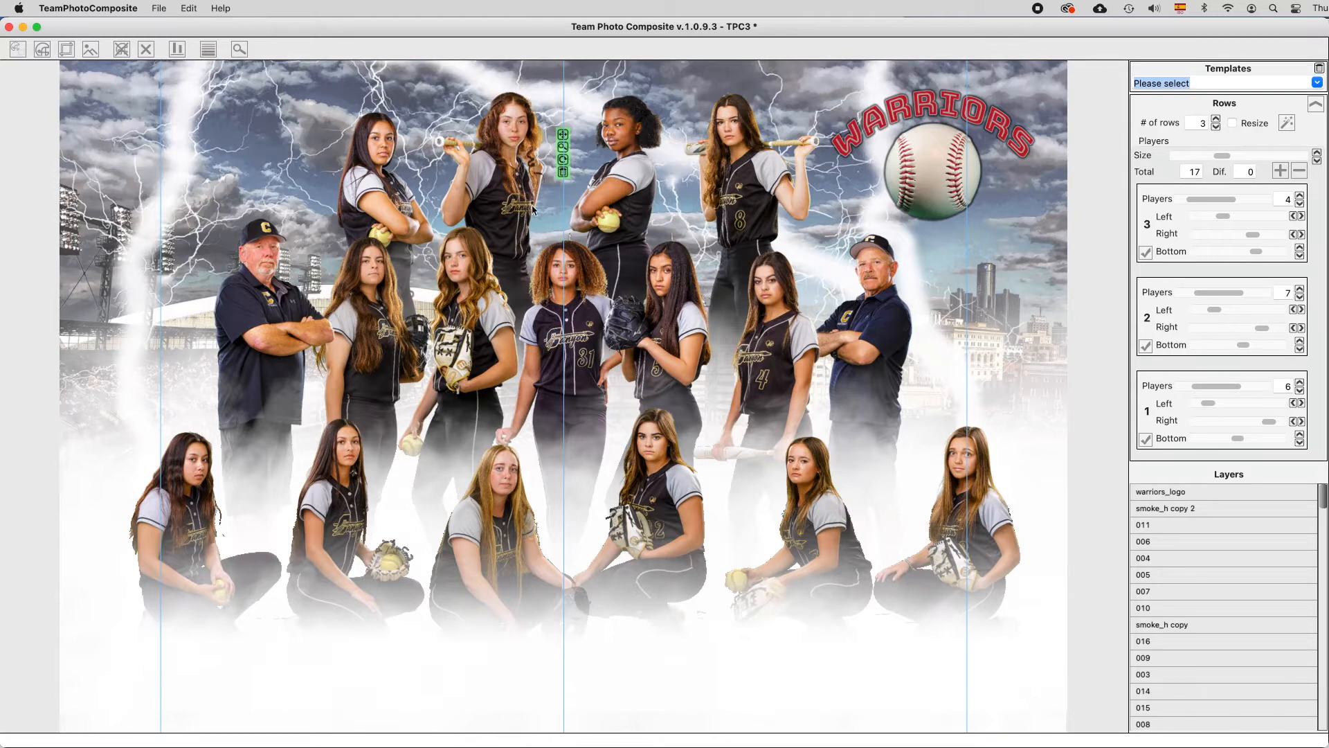
Shift the Warriors logo slightly down and left, and resize it to be a little narrower and taller
left_click(18, 55)
mouse_move(967, 189)
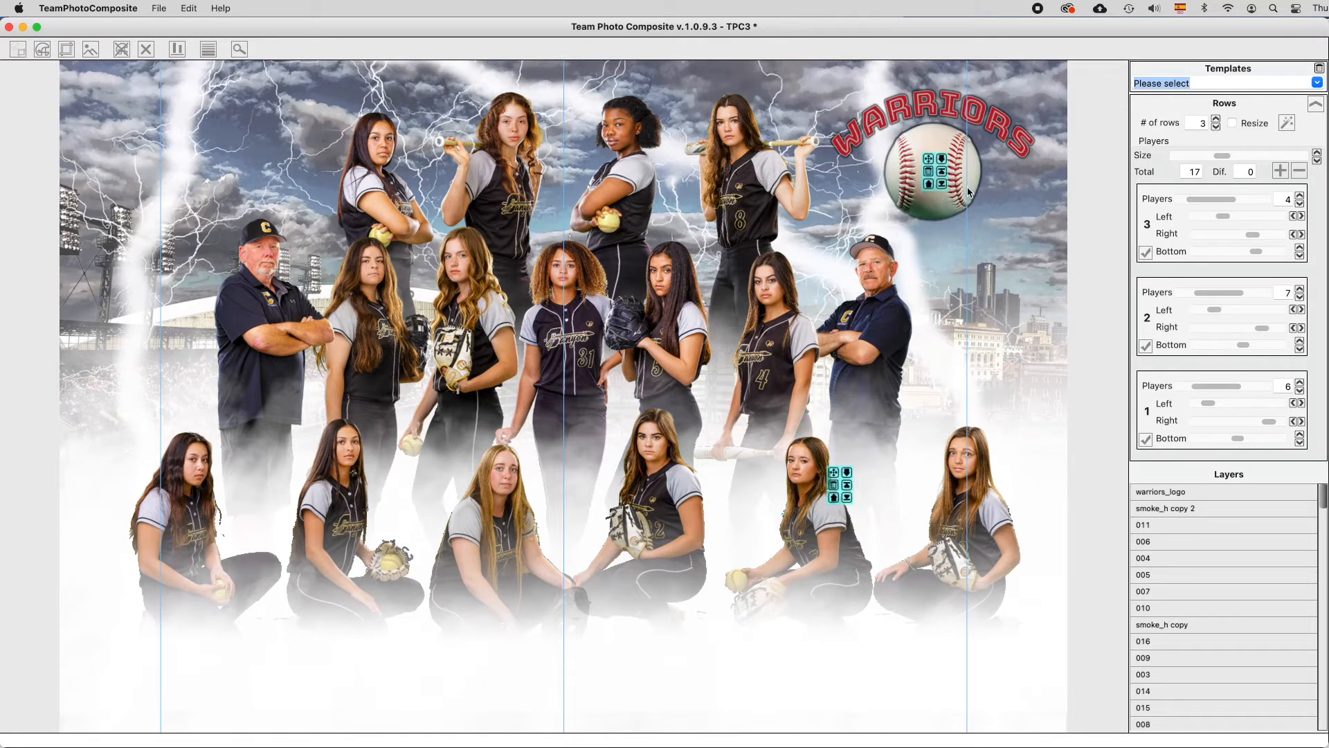
left_click(930, 162)
left_click_drag(929, 162, 904, 170)
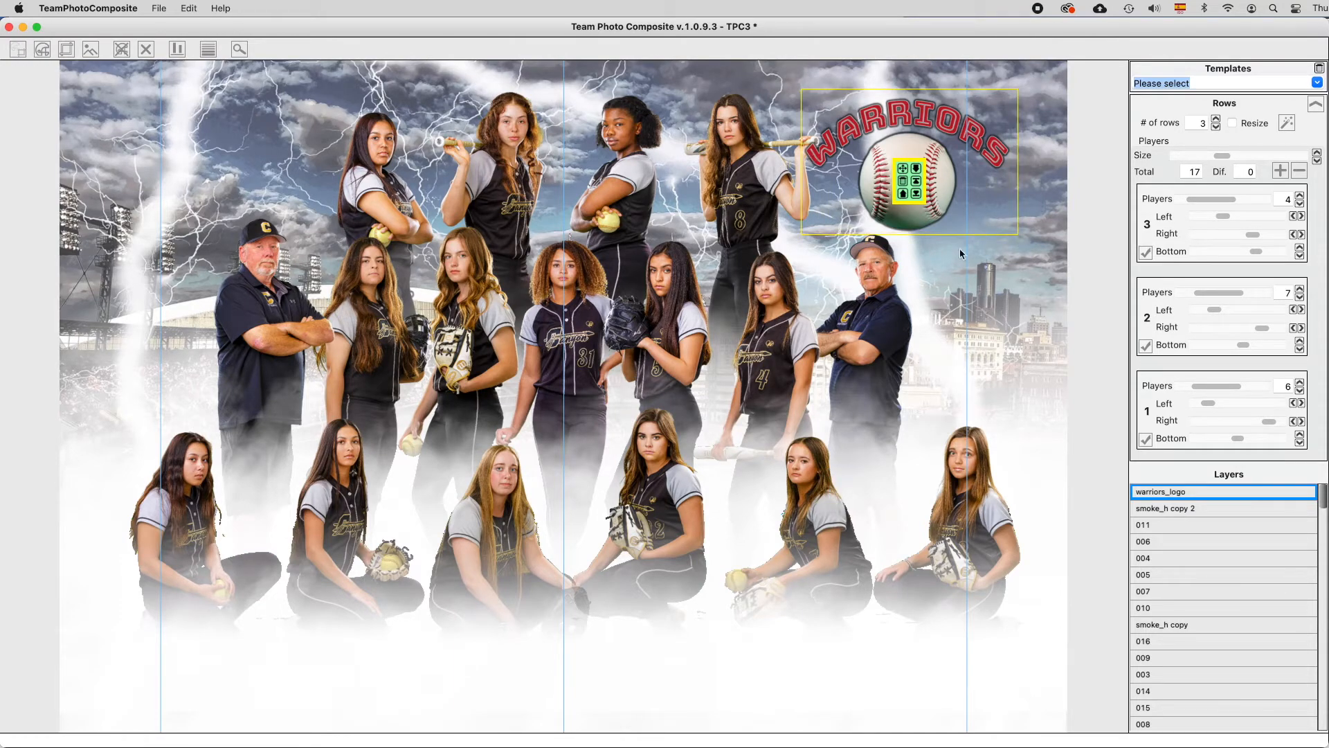
mouse_move(1019, 234)
left_mouse_down()
mouse_move(1068, 279)
mouse_move(1012, 223)
mouse_move(984, 216)
mouse_move(1056, 259)
mouse_move(1008, 226)
left_mouse_up()
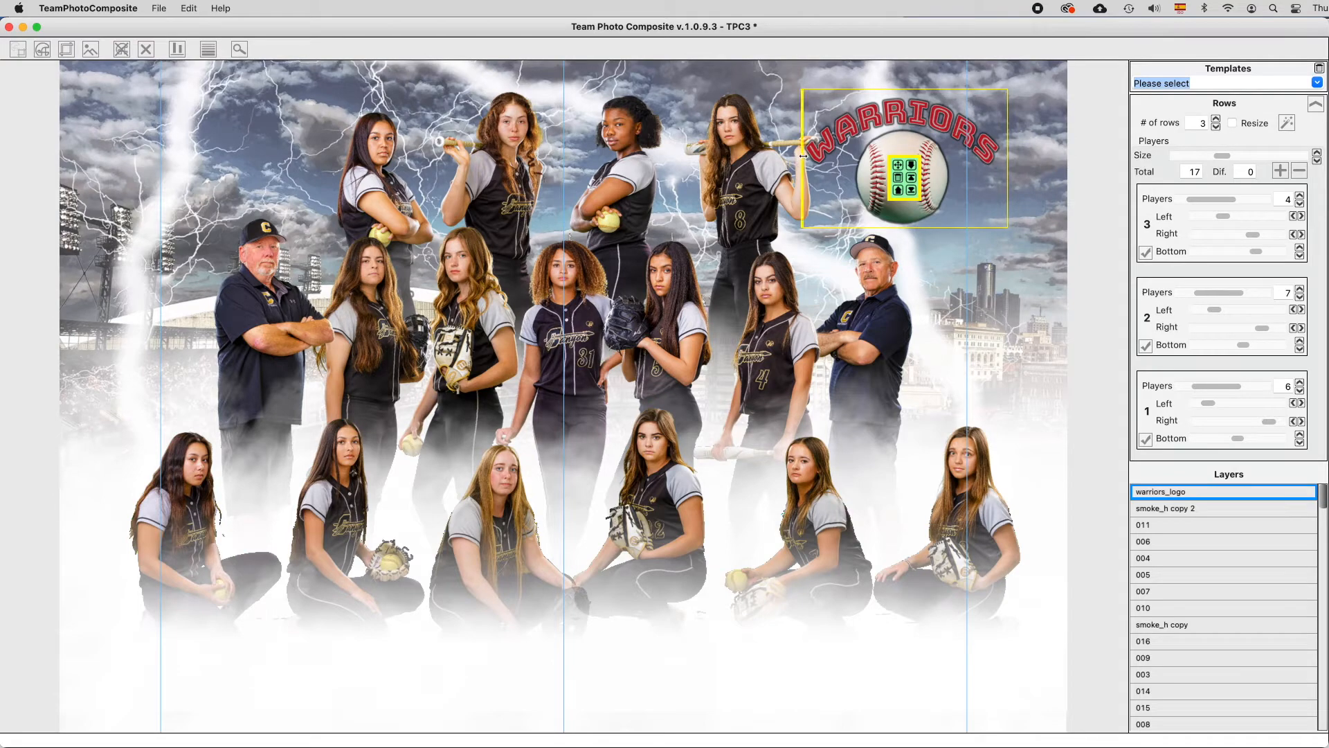
mouse_move(802, 156)
left_mouse_down()
mouse_move(657, 155)
mouse_move(807, 161)
left_mouse_up()
mouse_move(925, 228)
left_mouse_down()
mouse_move(919, 380)
mouse_move(933, 251)
left_mouse_up()
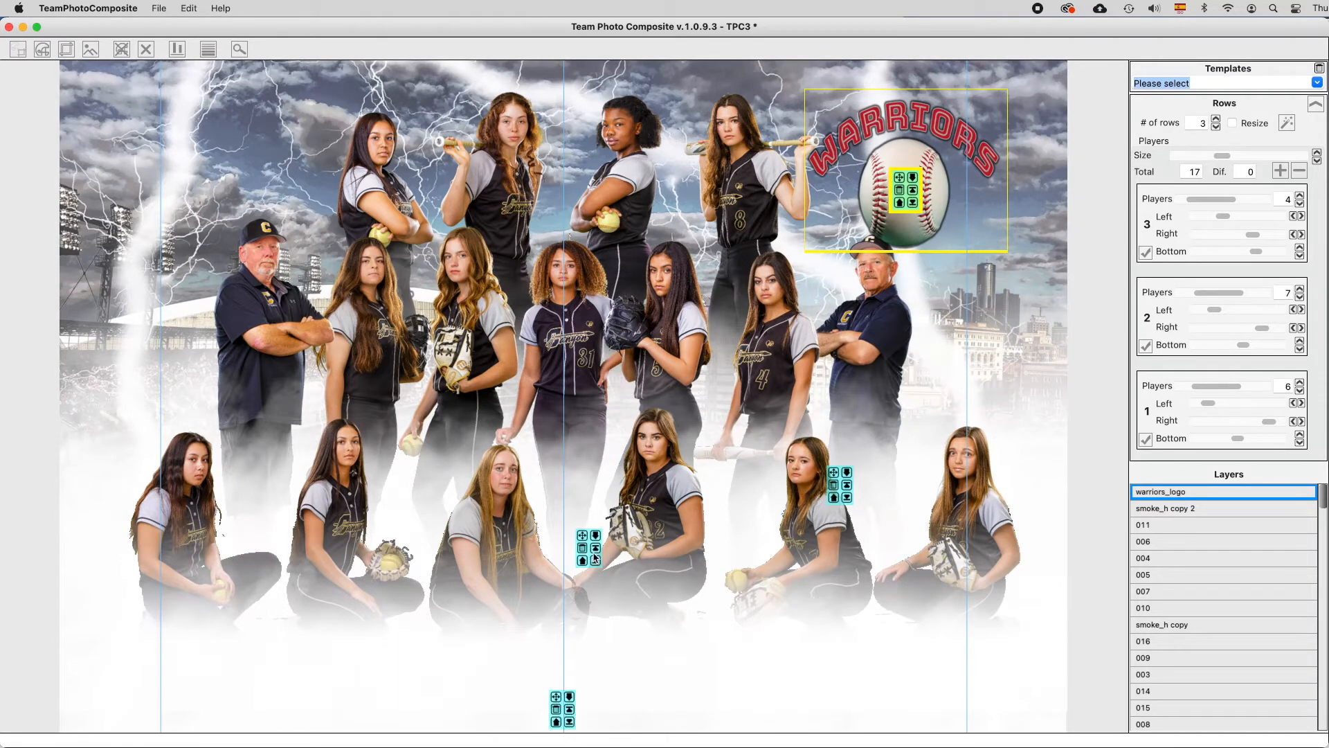
Adjust the top edge and position of the smoke_h copy 2 layer and send it to the back of the layer stack
left_click(557, 700)
mouse_move(555, 534)
left_mouse_down()
mouse_move(554, 468)
mouse_move(554, 552)
left_mouse_up()
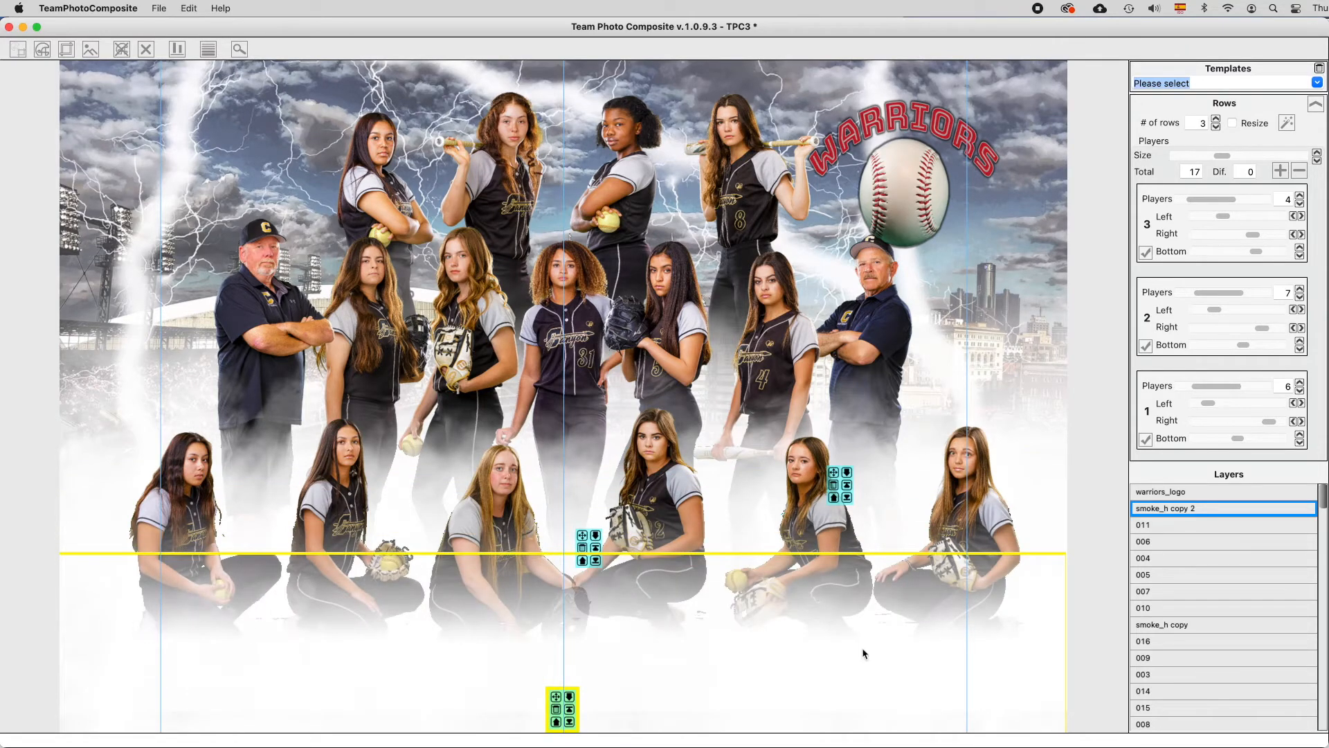
left_click_drag(557, 699, 563, 671)
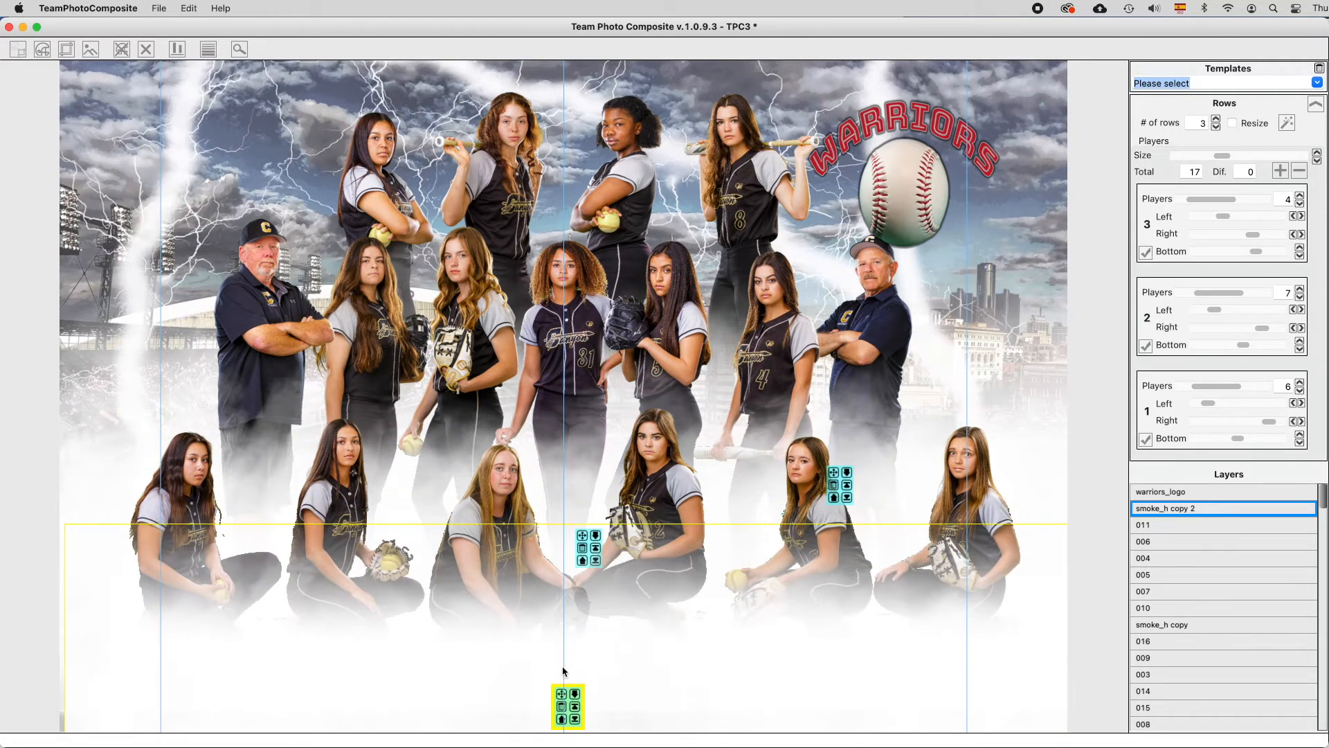
left_click_drag(562, 699, 558, 697)
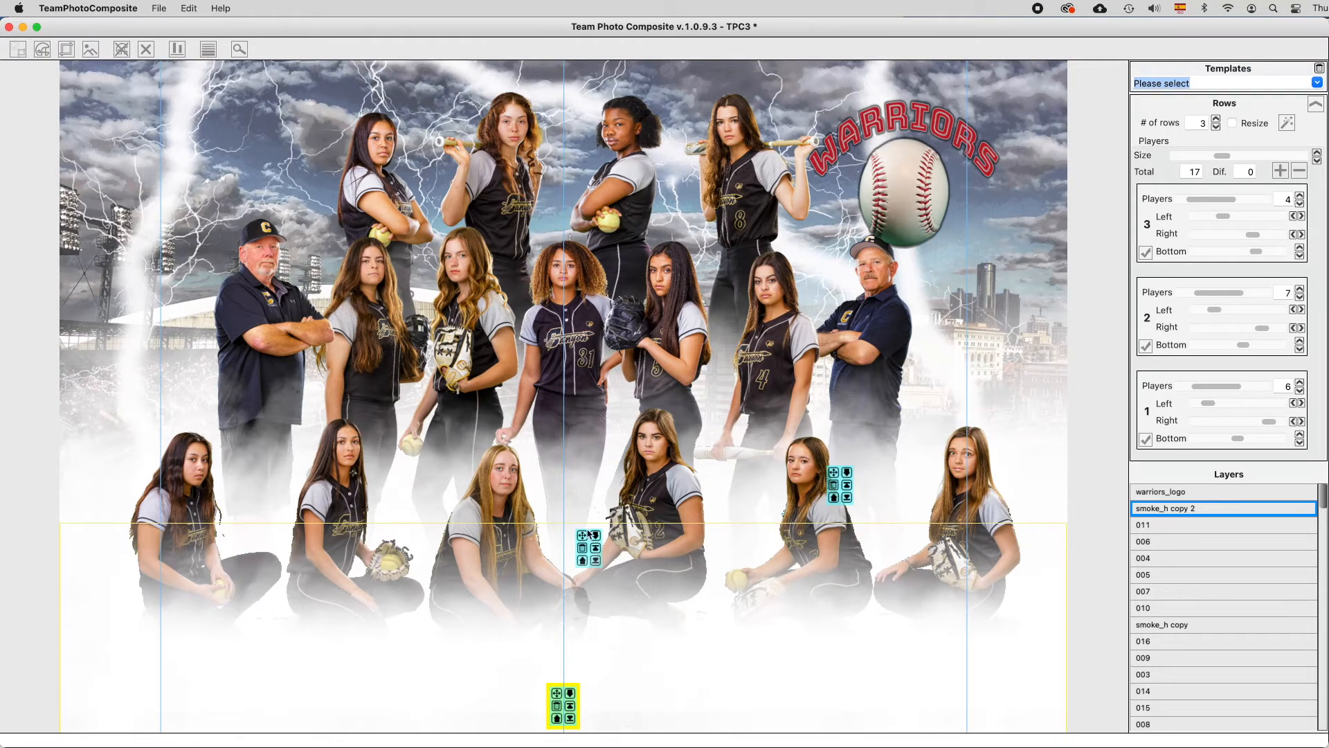
left_click(571, 707)
left_click(571, 718)
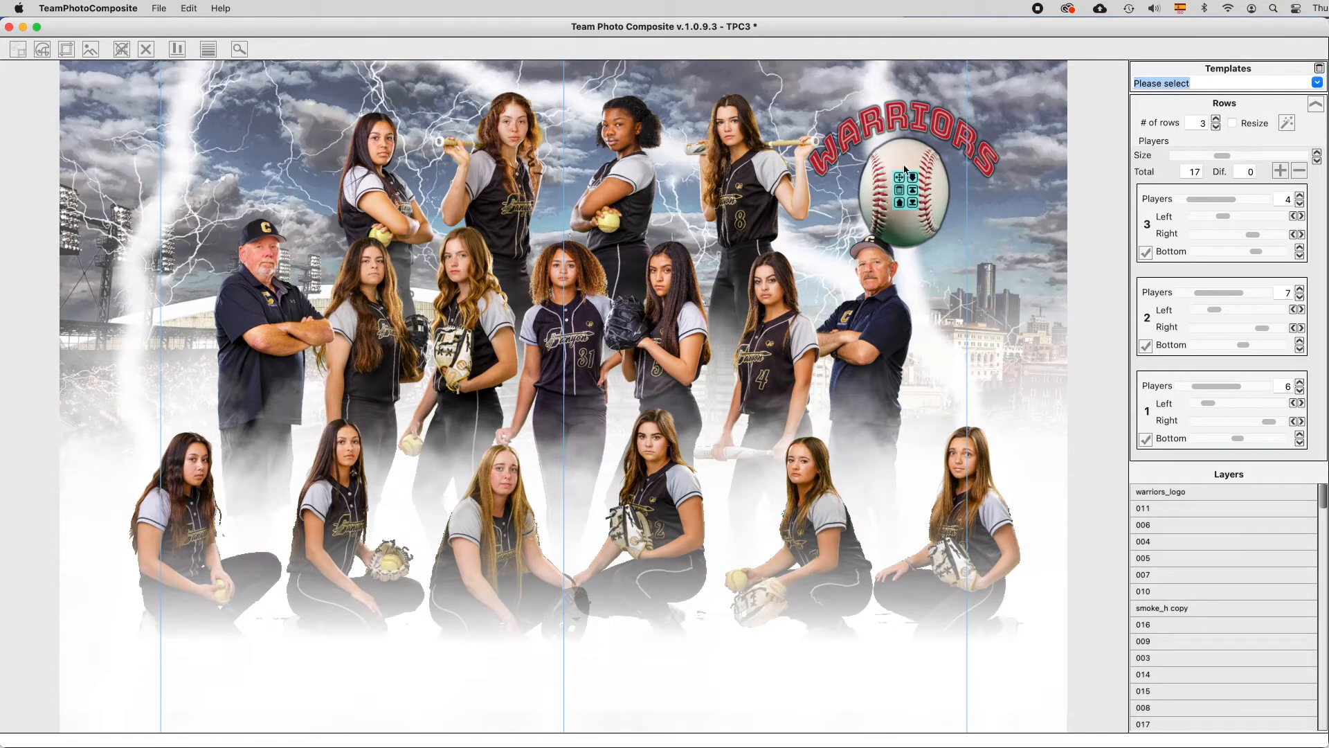
Place the Warriors logo over the right-hand coach, send it behind the players and bring it back to the front
left_click_drag(901, 179, 859, 220)
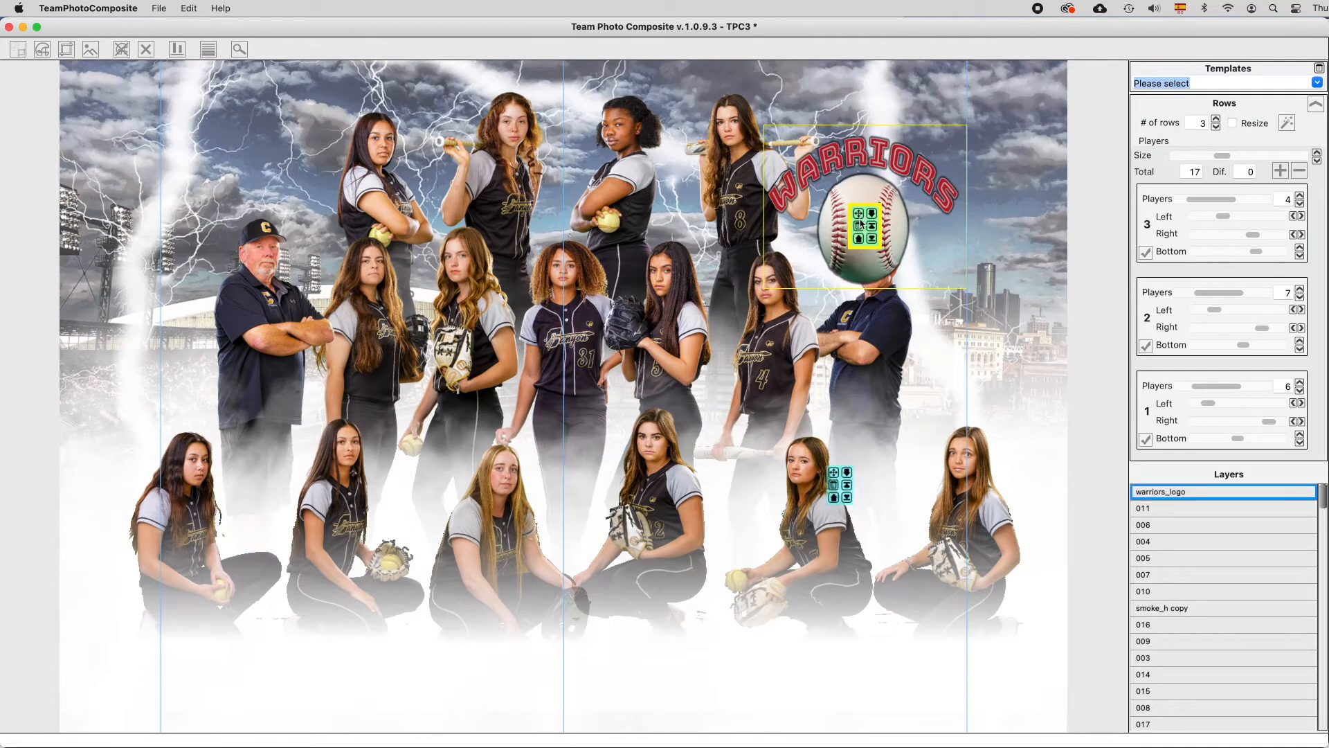
left_click(873, 238)
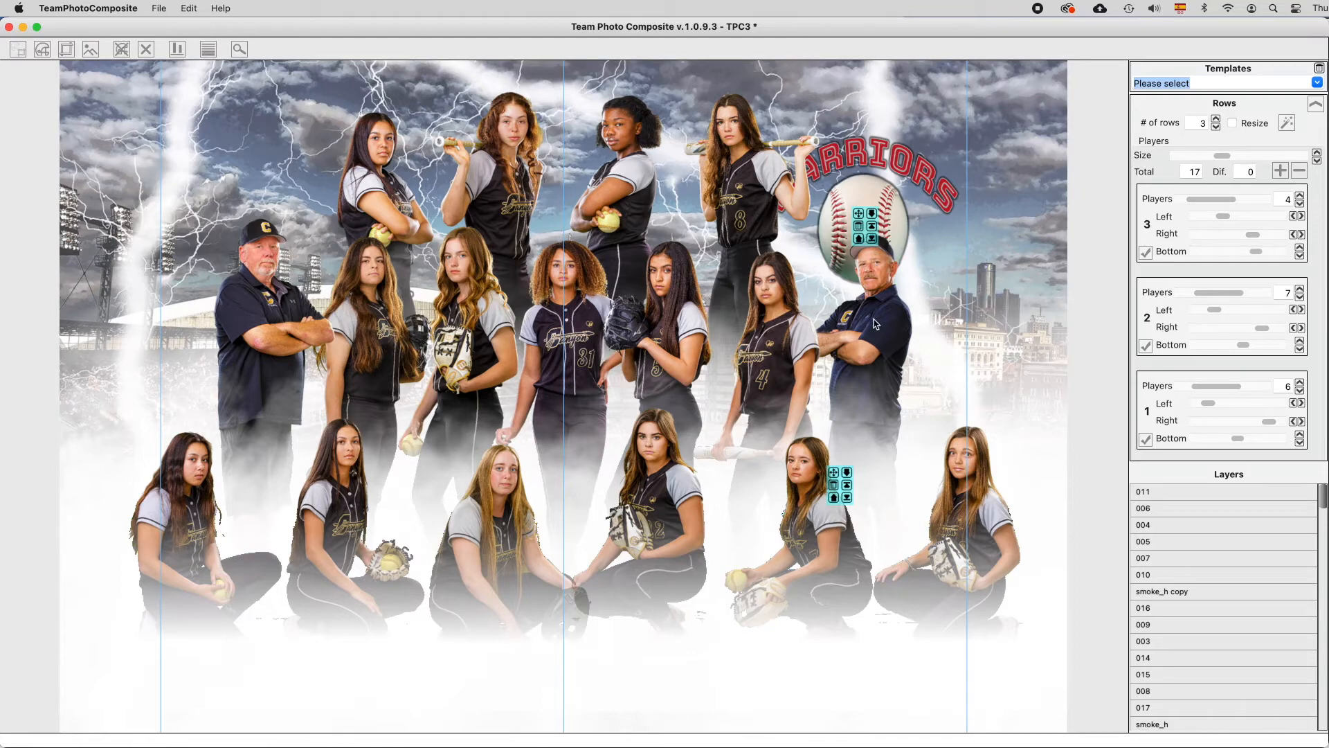
left_click(873, 226)
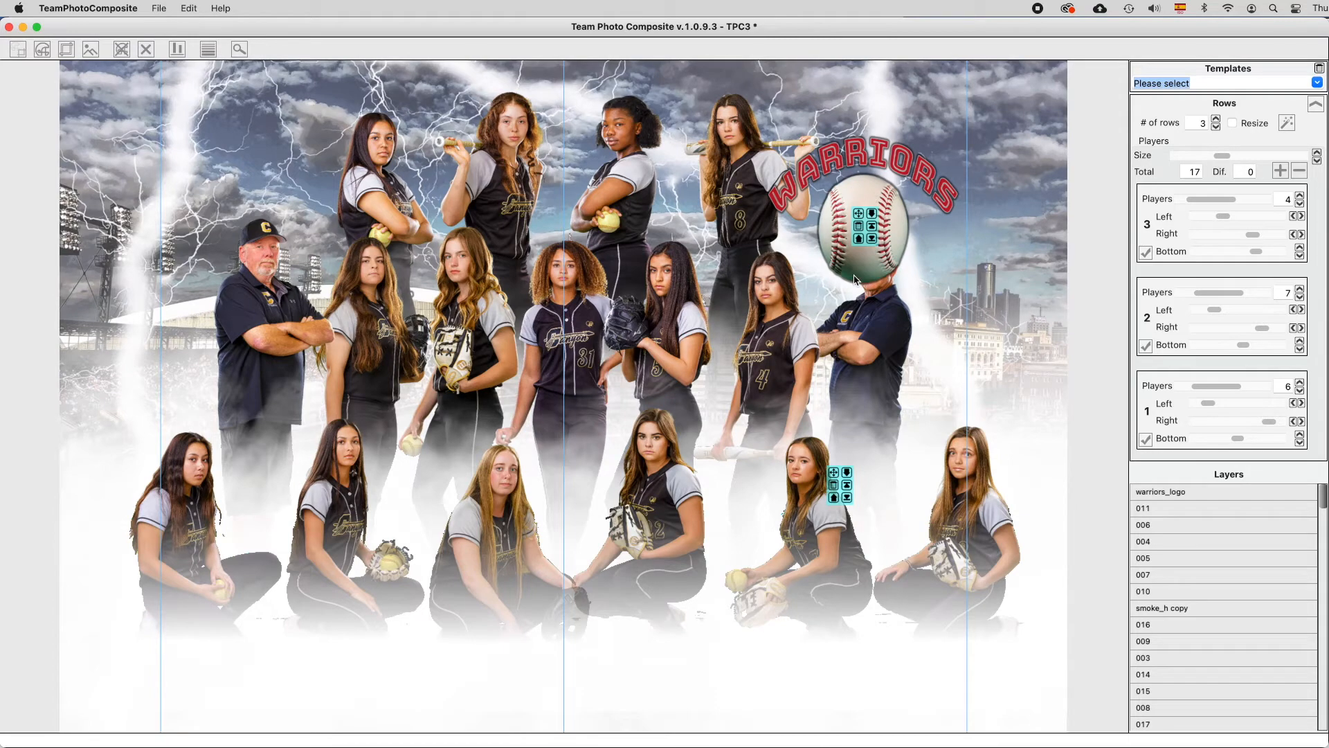
Move the Warriors logo to the upper-right sky area and return to editing the players
left_click_drag(858, 212, 924, 154)
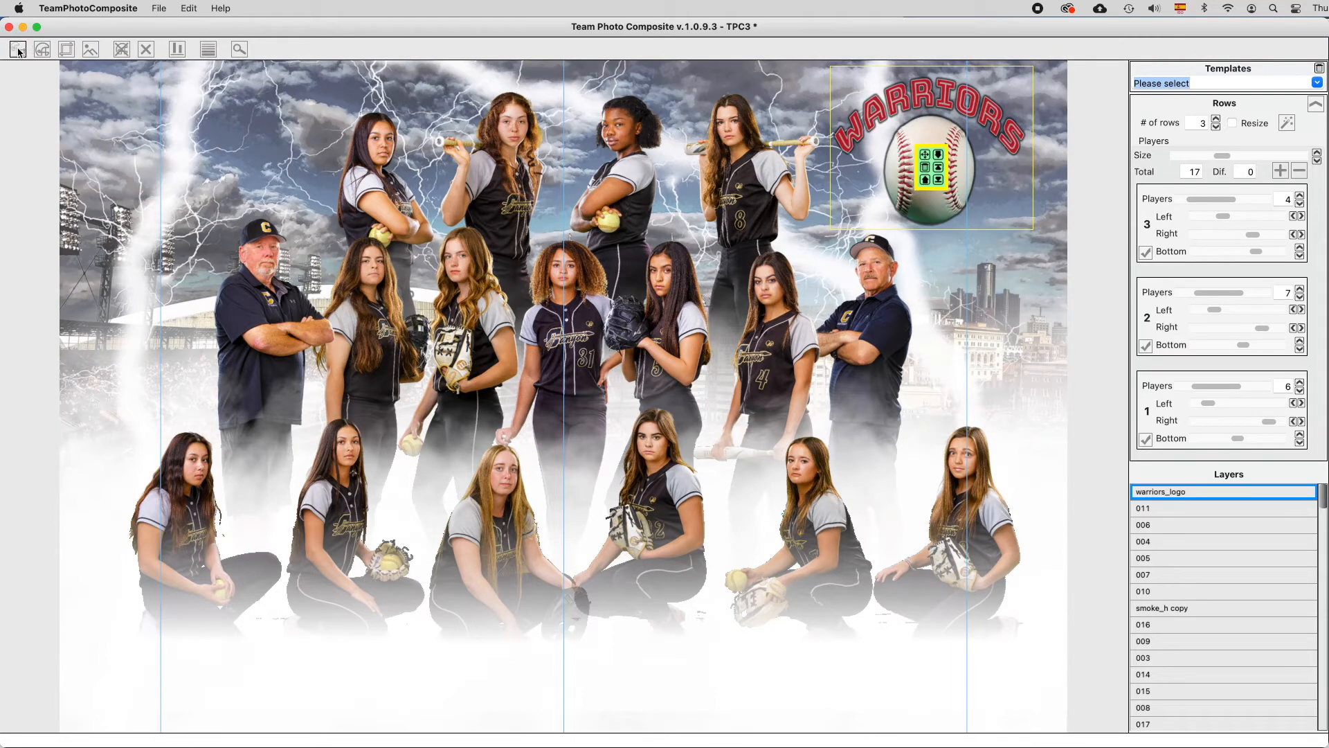
left_click(18, 50)
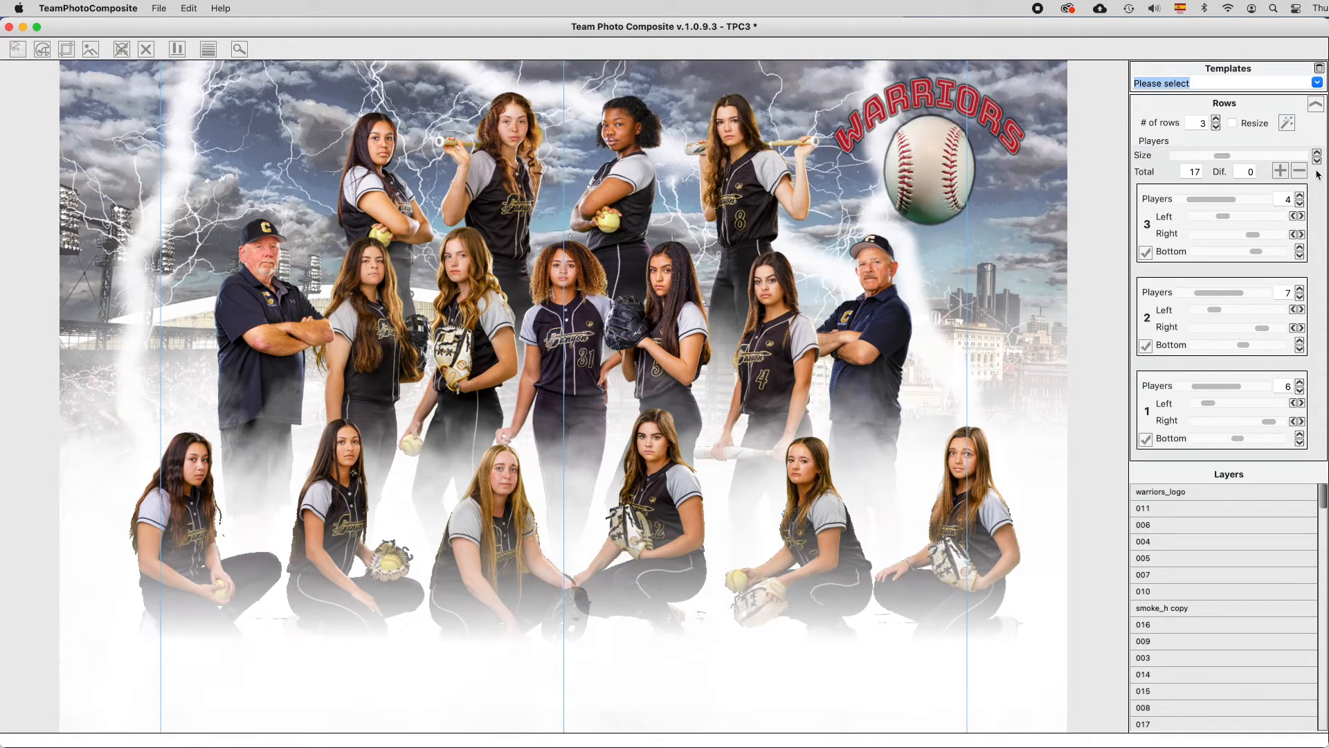
Try larger sizes for all players together and settle on one slightly smaller than the original
left_click_drag(1221, 156, 1249, 156)
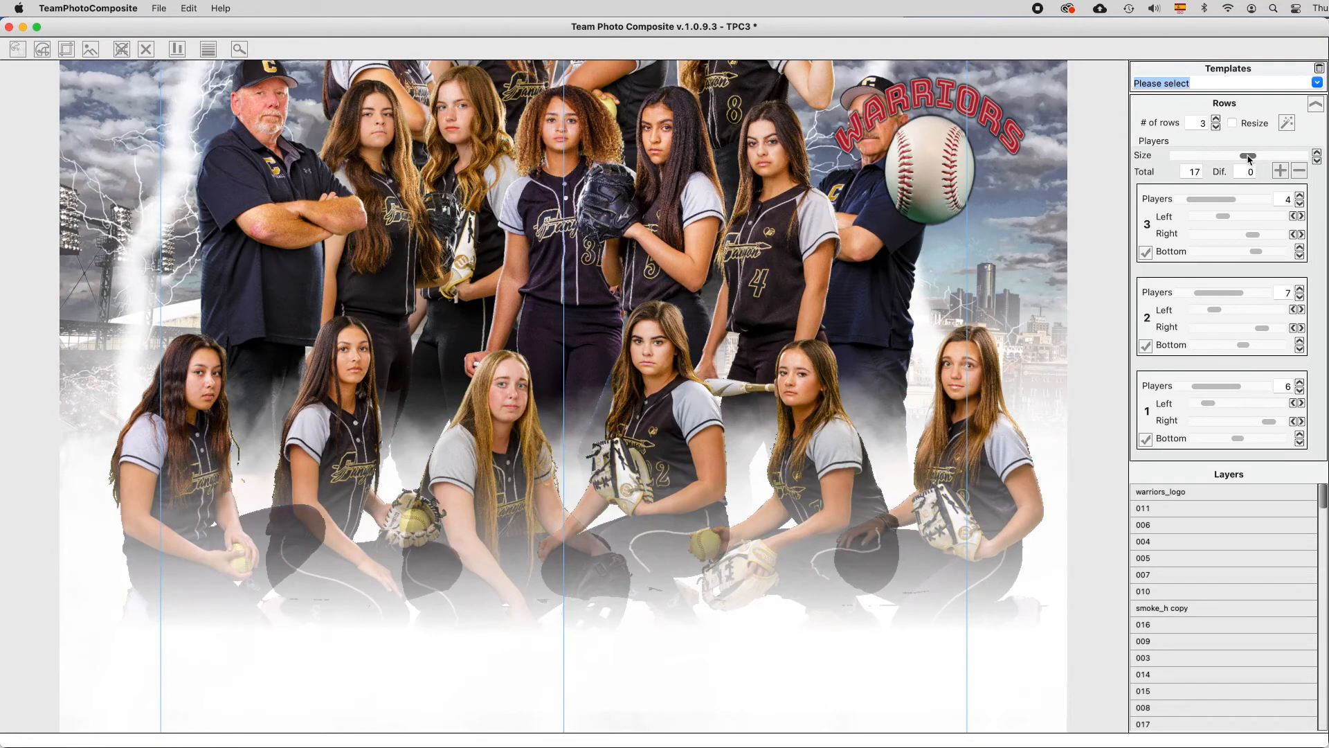
left_click_drag(1247, 157, 1228, 158)
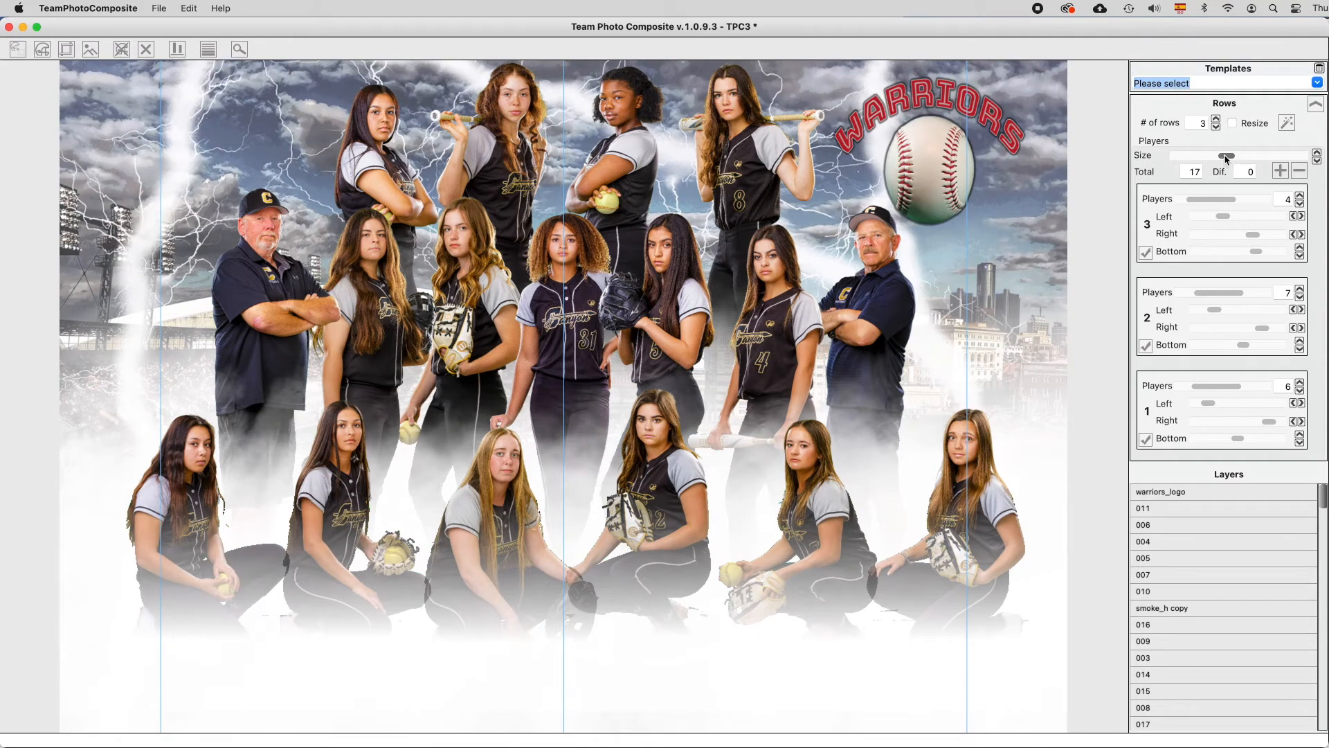
left_click_drag(1226, 158, 1217, 158)
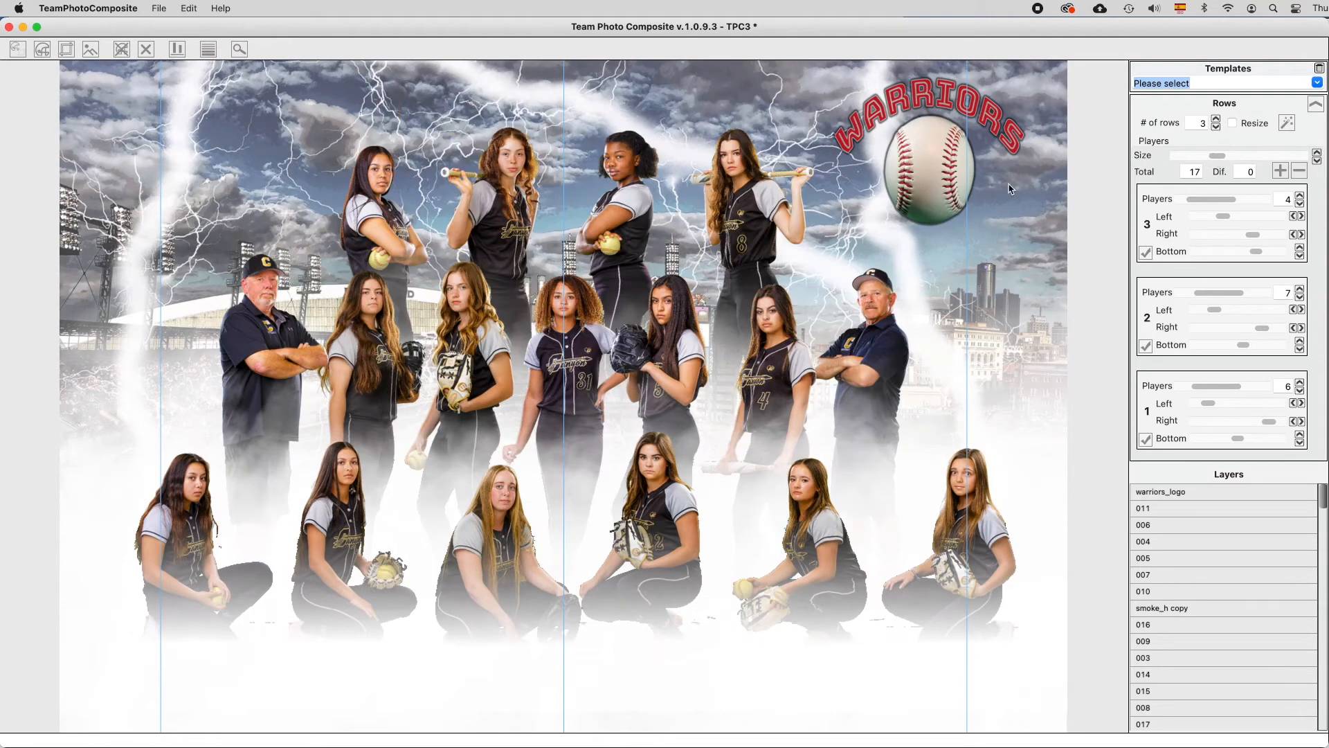
Fine-tune the individual size of the leftmost back-row player and bring it back to its original size
mouse_move(637, 214)
mouse_move(366, 179)
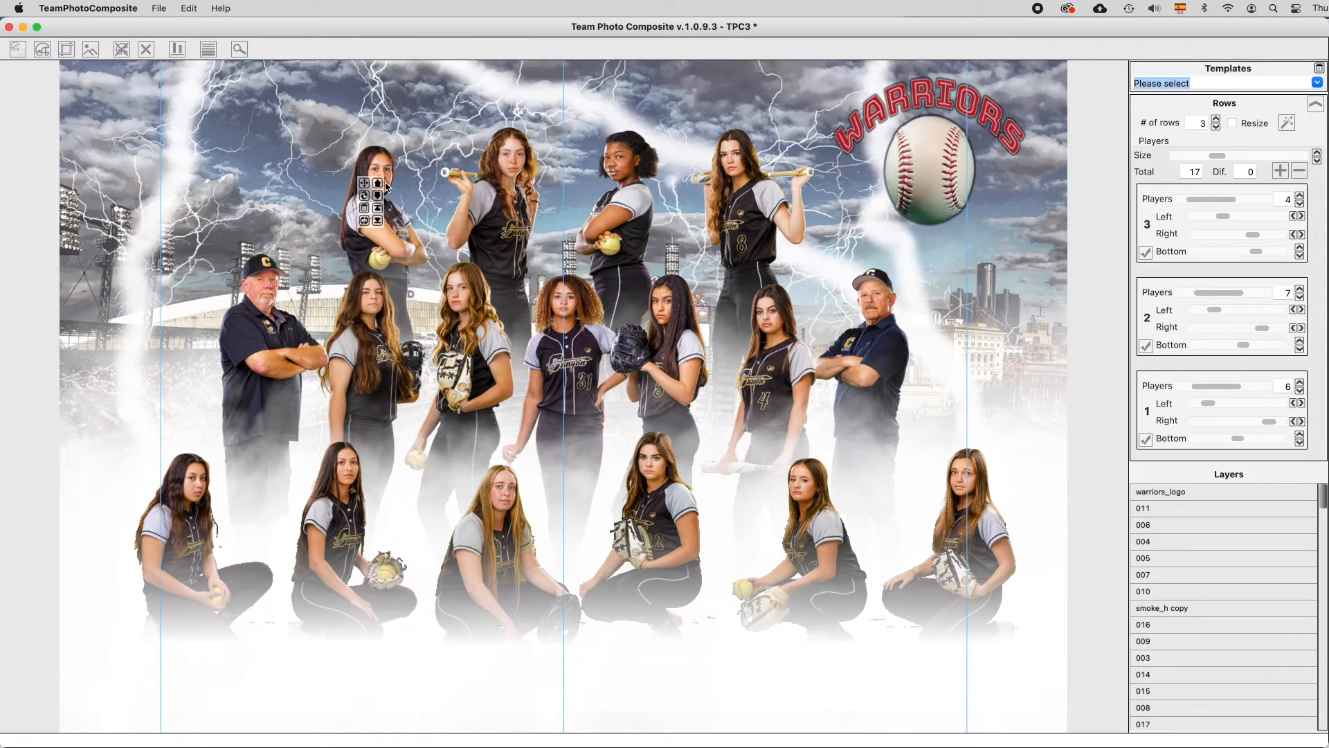
left_click(365, 184)
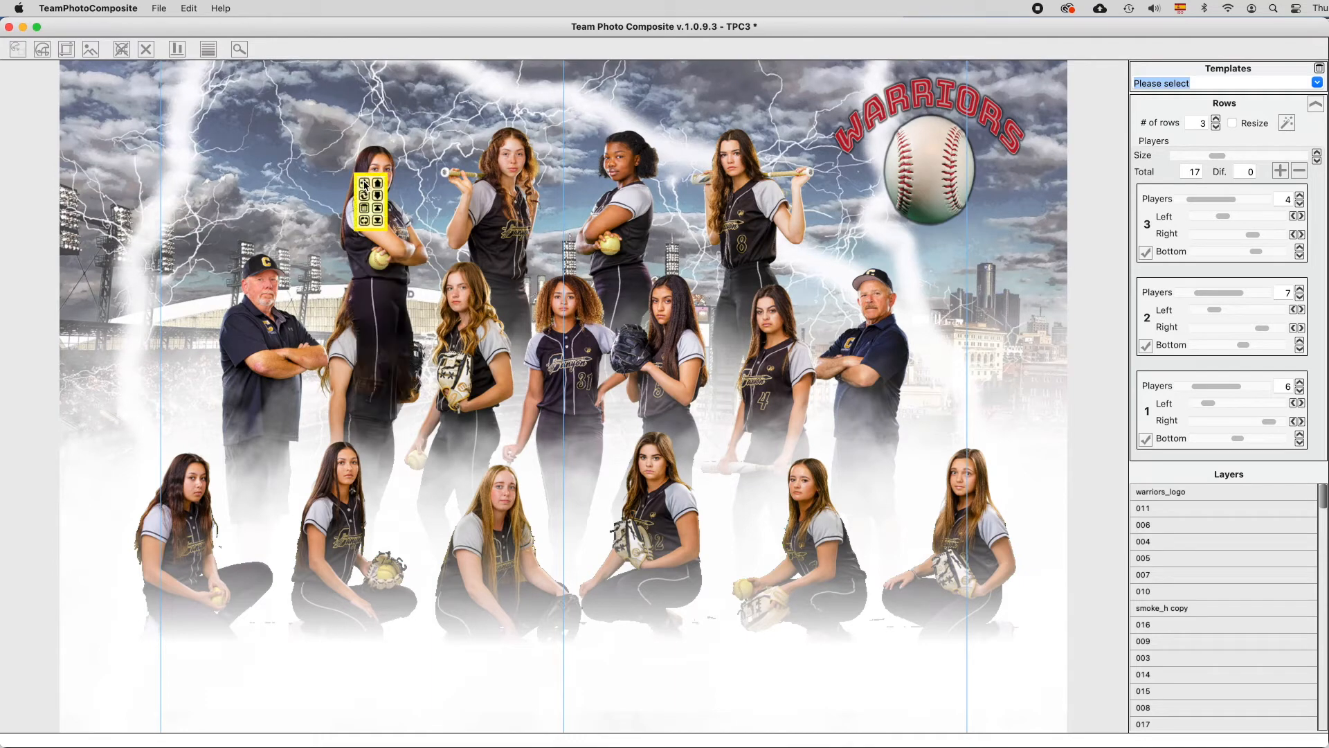
left_click(237, 50)
mouse_move(331, 54)
left_mouse_down()
mouse_move(380, 54)
mouse_move(260, 50)
mouse_move(382, 55)
mouse_move(323, 54)
left_mouse_up()
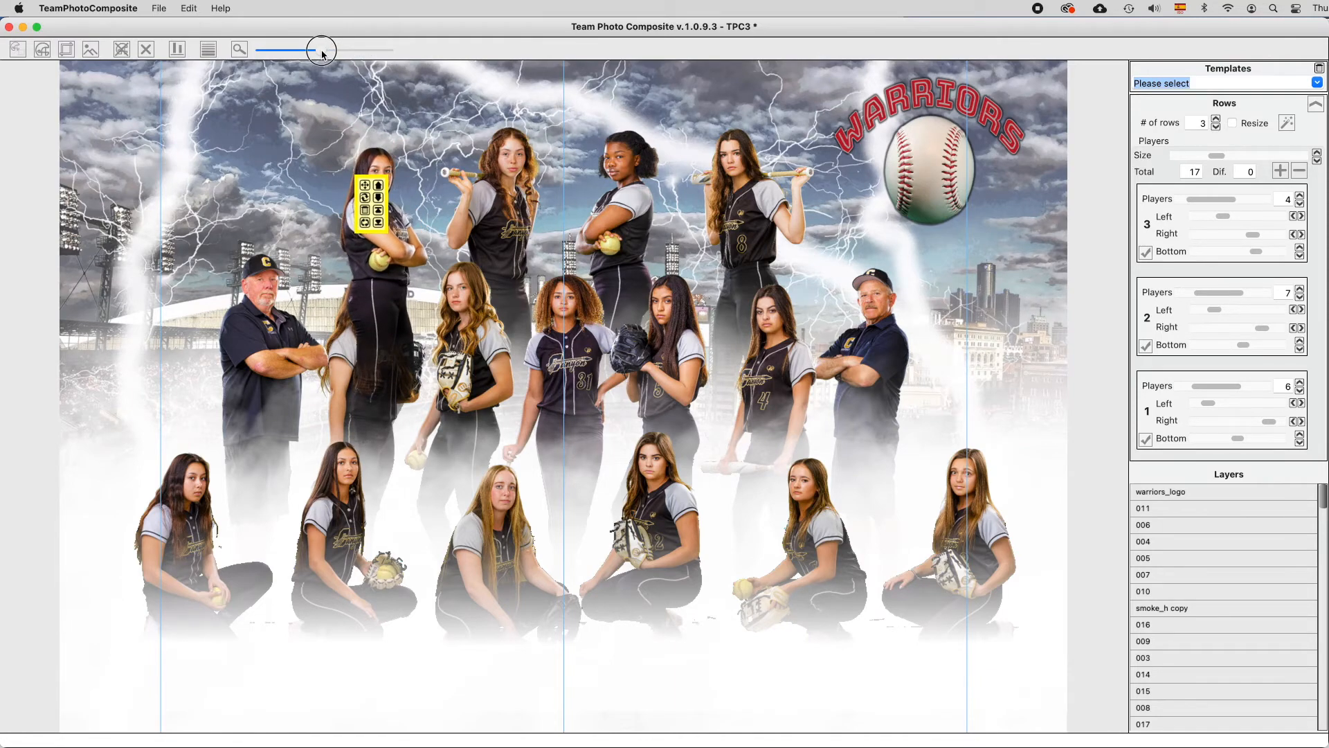
left_click_drag(323, 54, 326, 54)
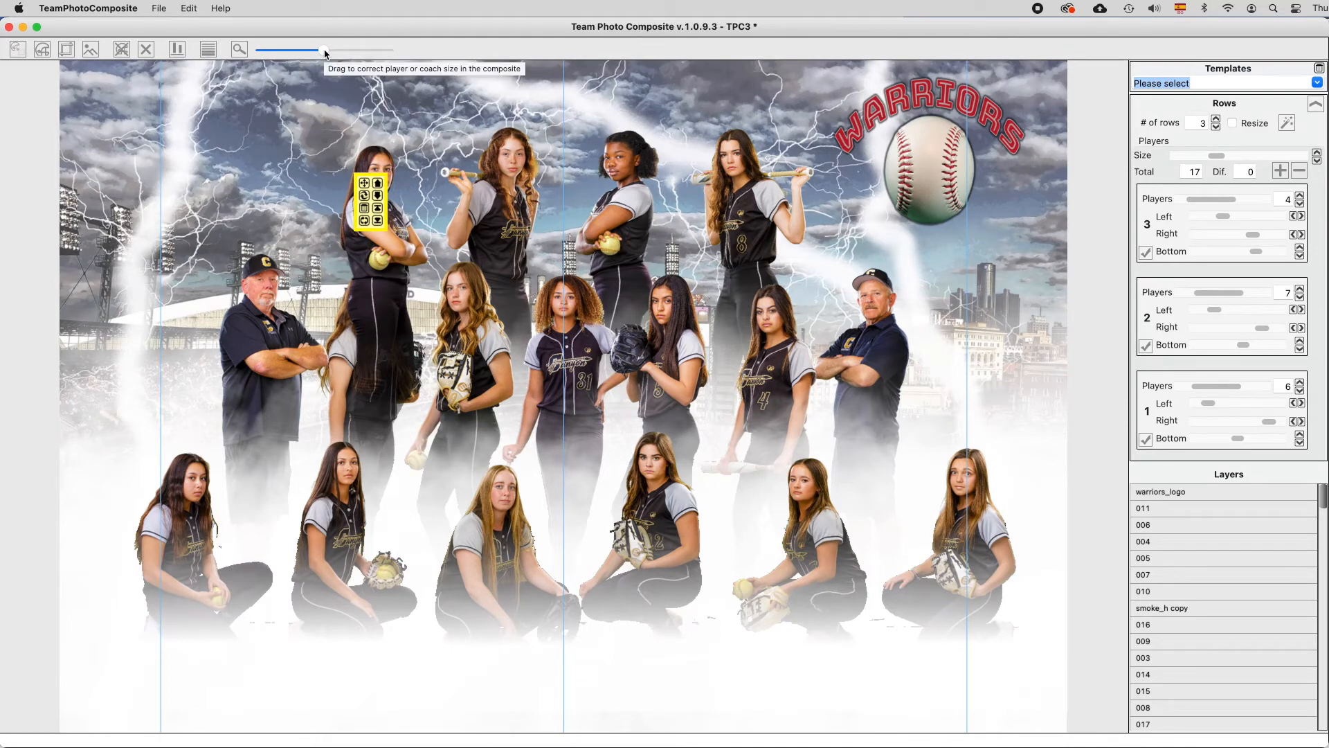
Nudge the second back-row player from the left slightly upward and swap her place with the third player
left_click(493, 171)
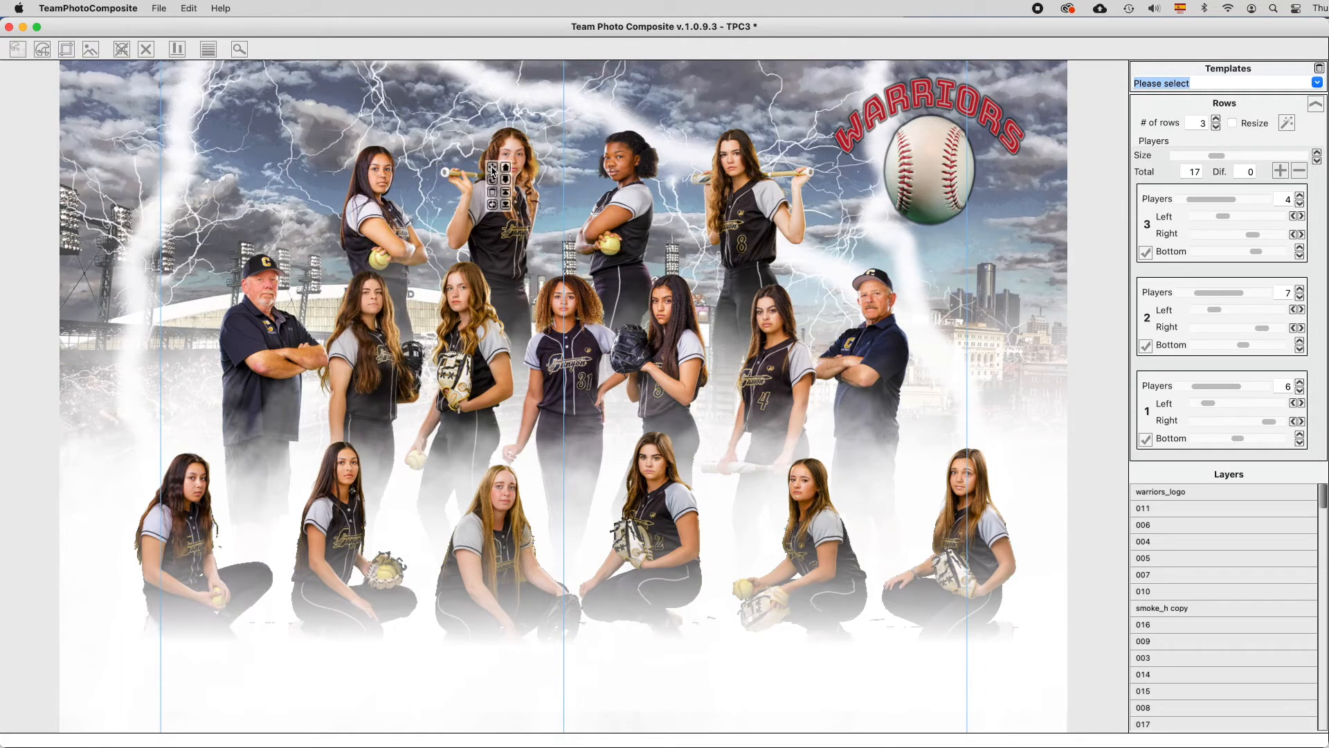
left_click(495, 172)
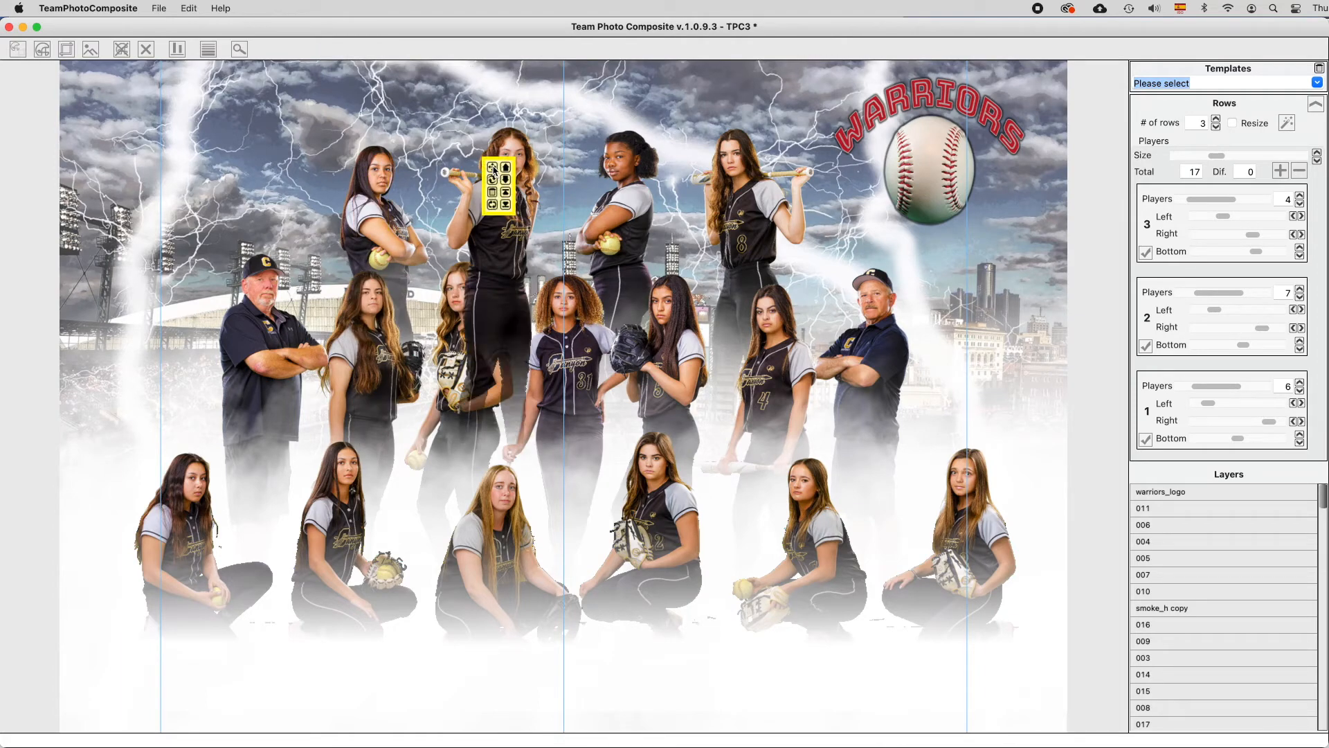
left_click_drag(493, 169, 460, 153)
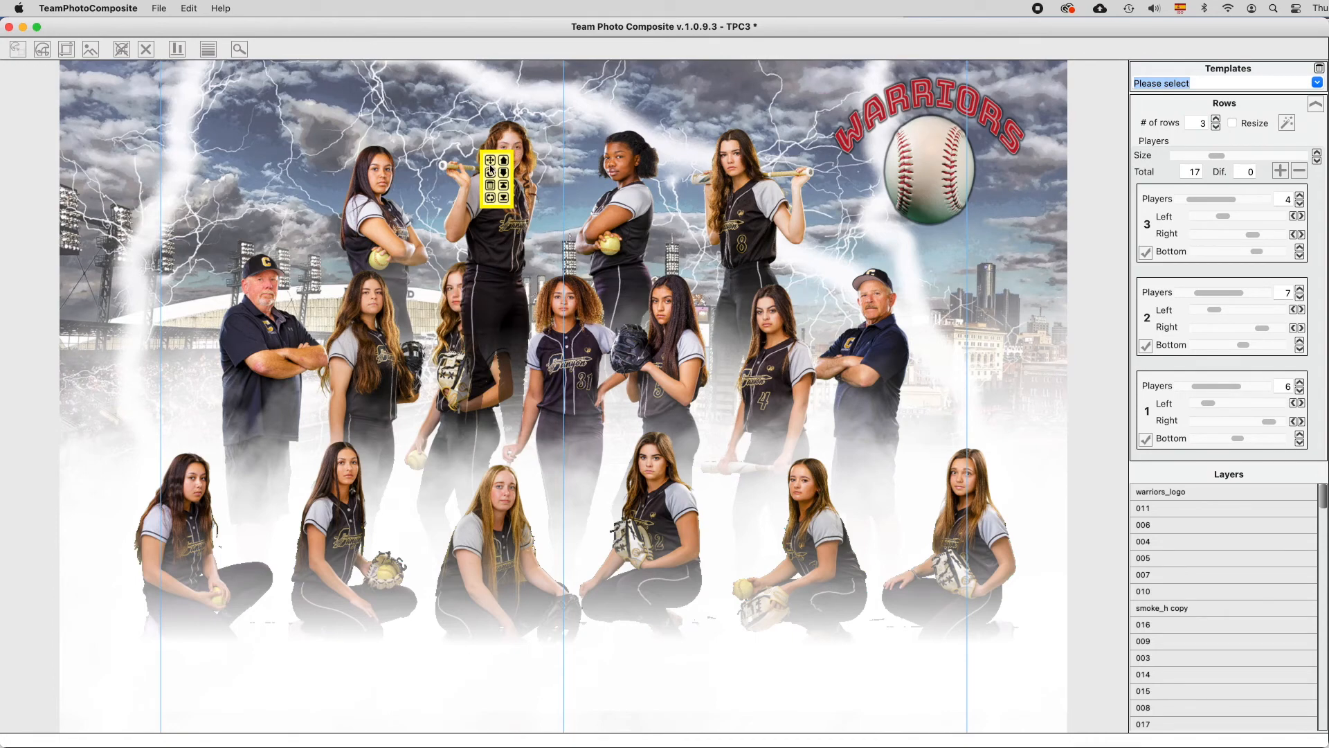
mouse_move(622, 178)
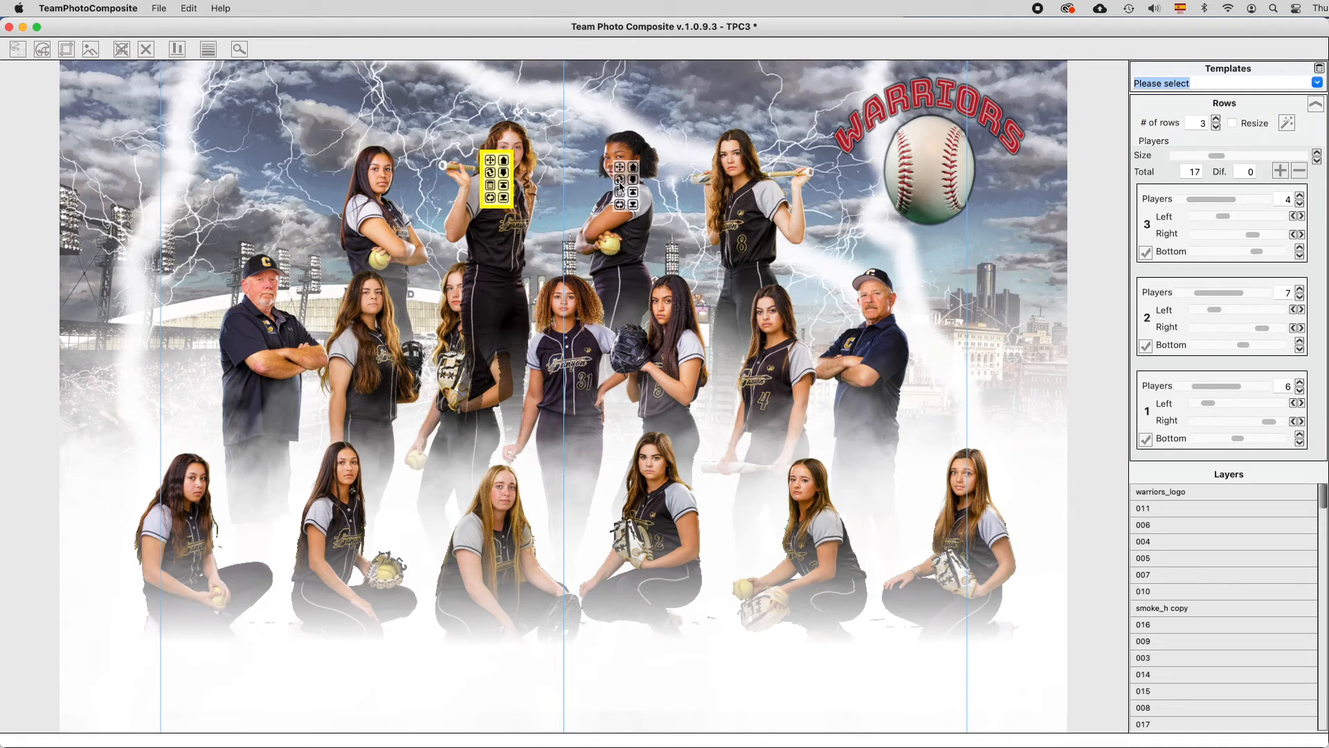
left_click(620, 182)
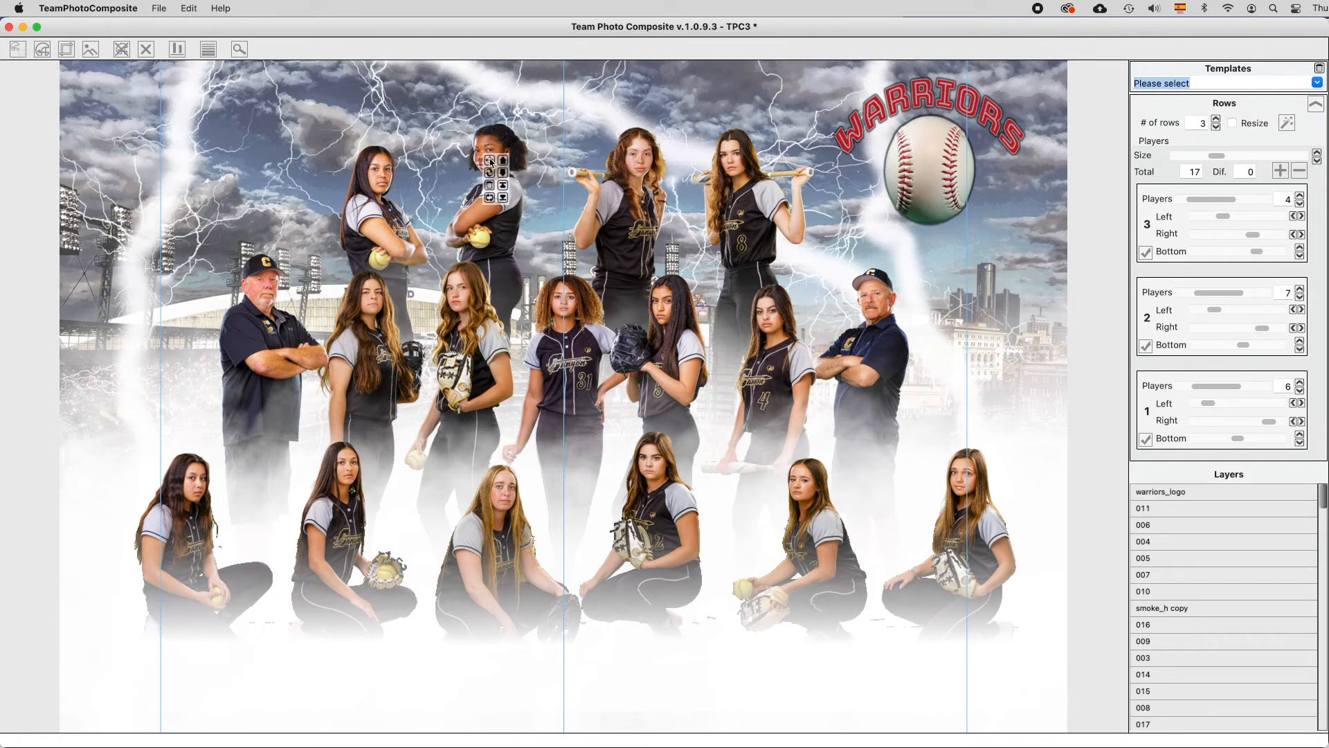
Request removal of the second back-row player but decline it, and try rotating her image to -3.50 degrees before cancelling the rotation
left_click(490, 187)
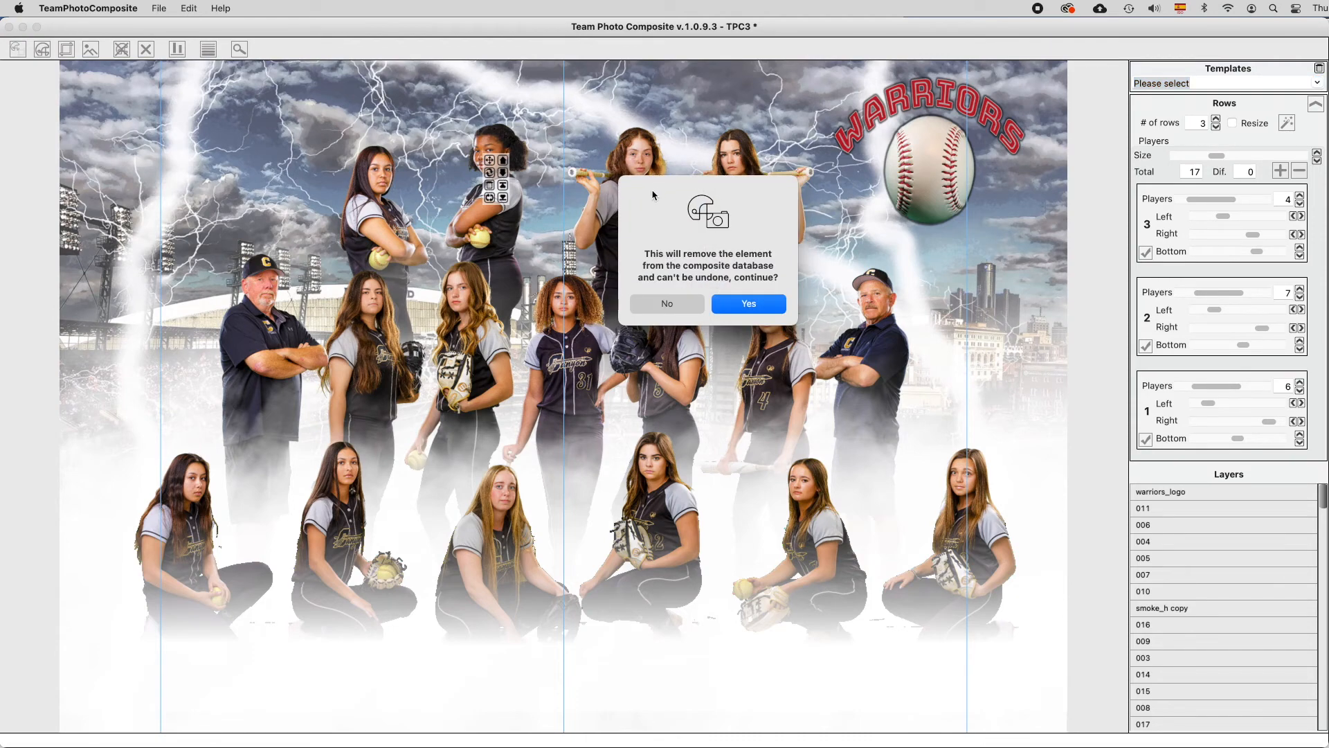
left_click(669, 304)
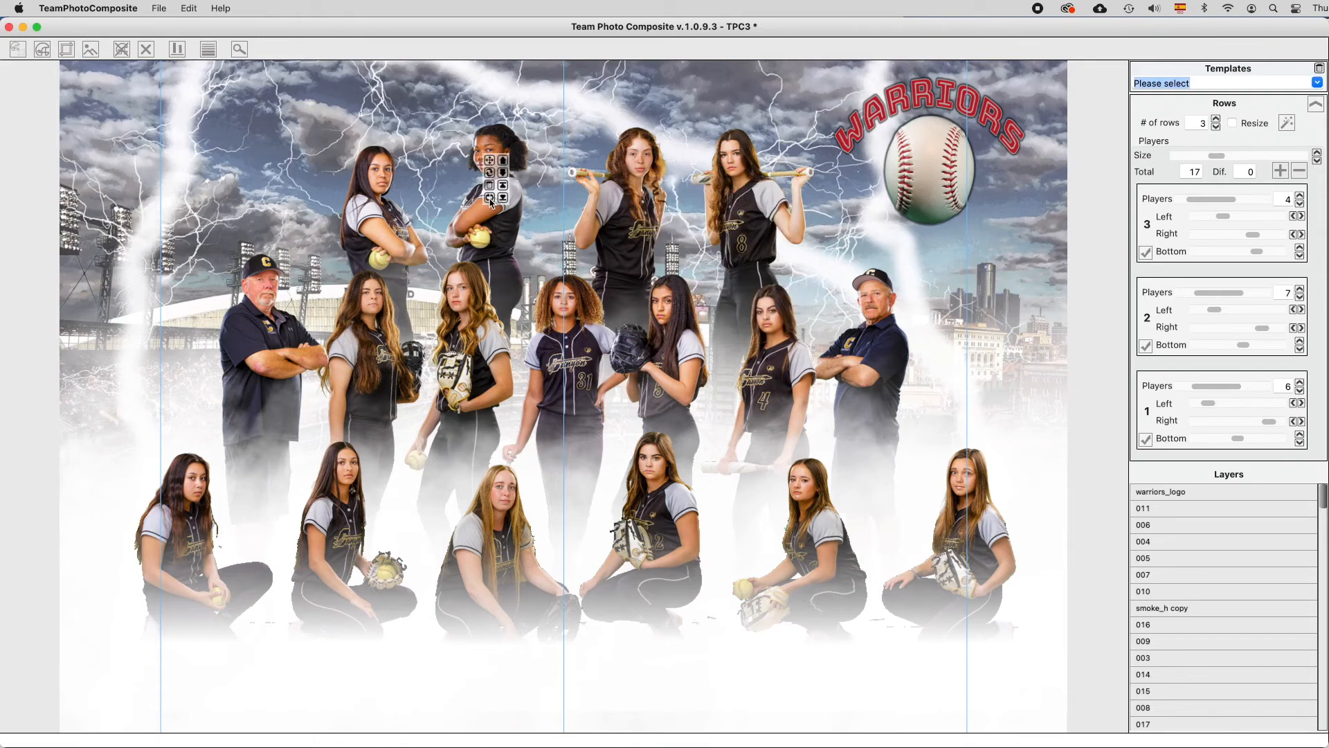
left_click(490, 199)
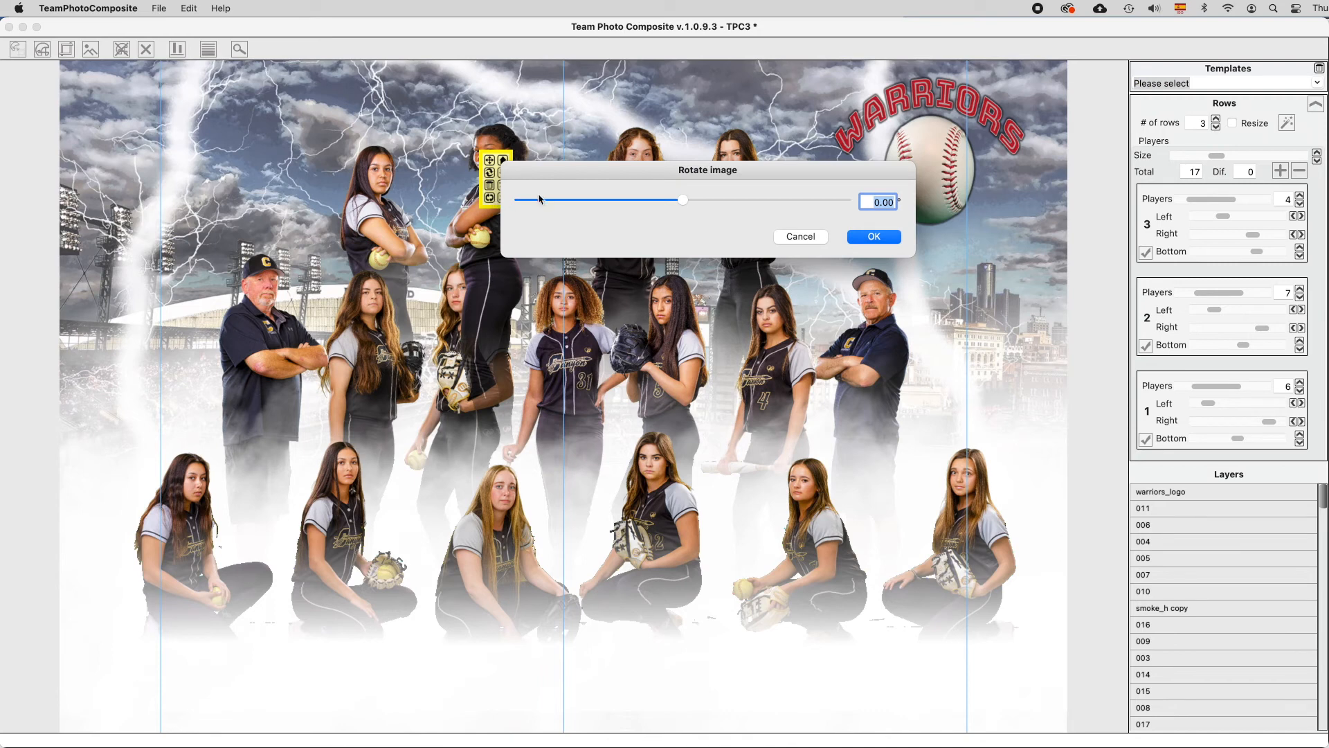
left_click_drag(578, 173, 686, 178)
left_click_drag(793, 205, 680, 205)
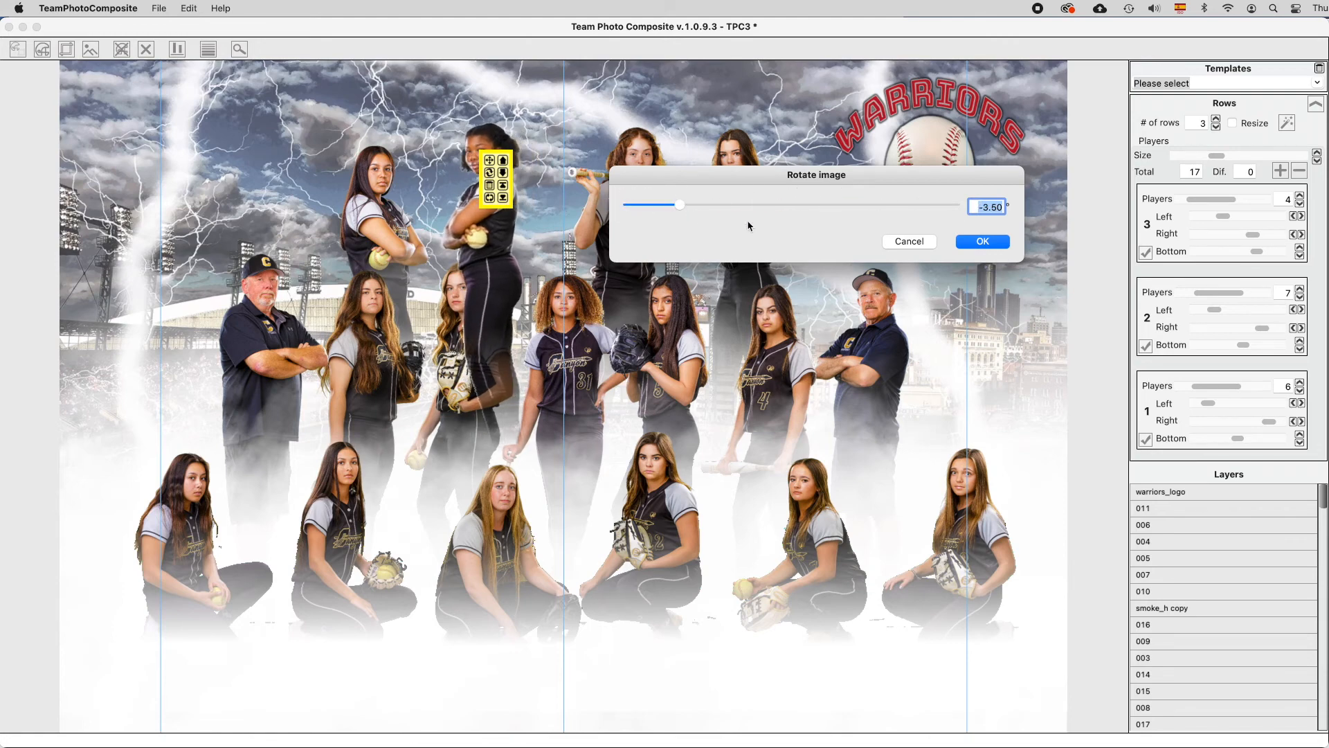
left_click(907, 241)
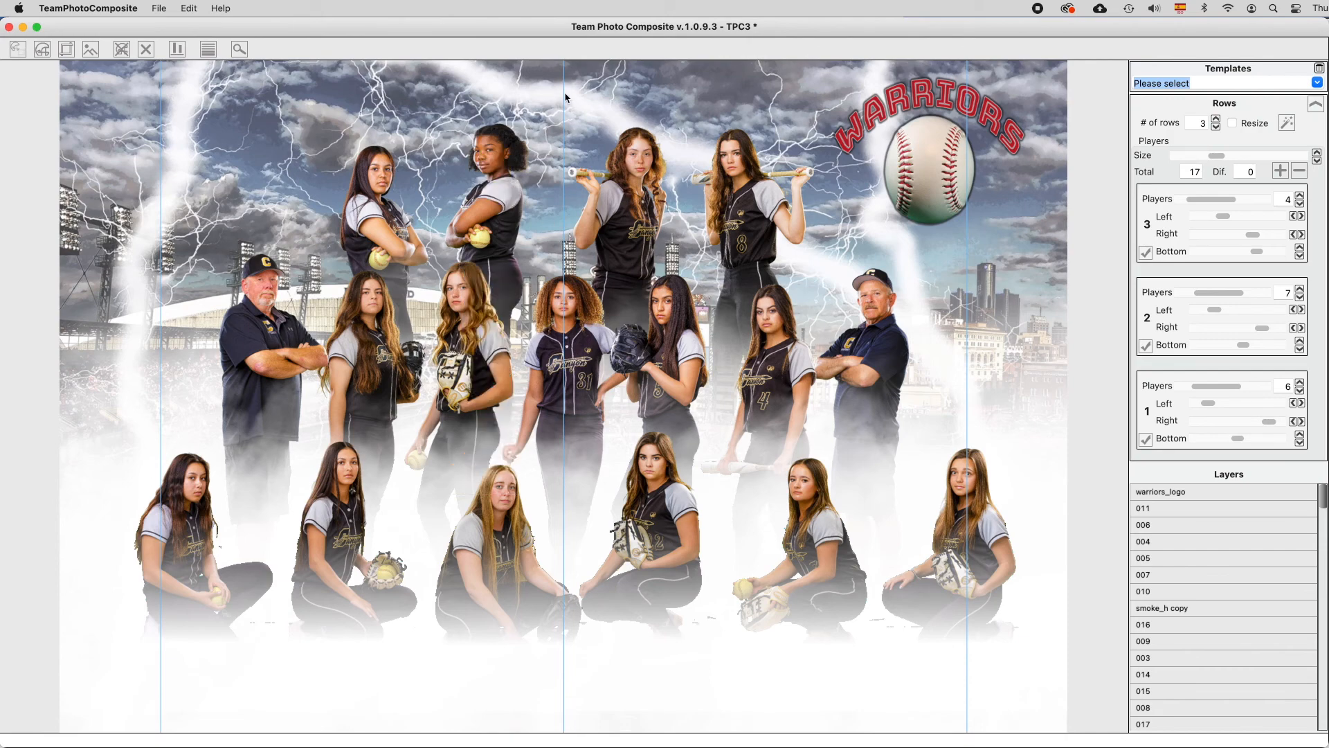
Move the second back-row player's layer 012 forward over the middle-row player, and return it behind her
mouse_move(500, 202)
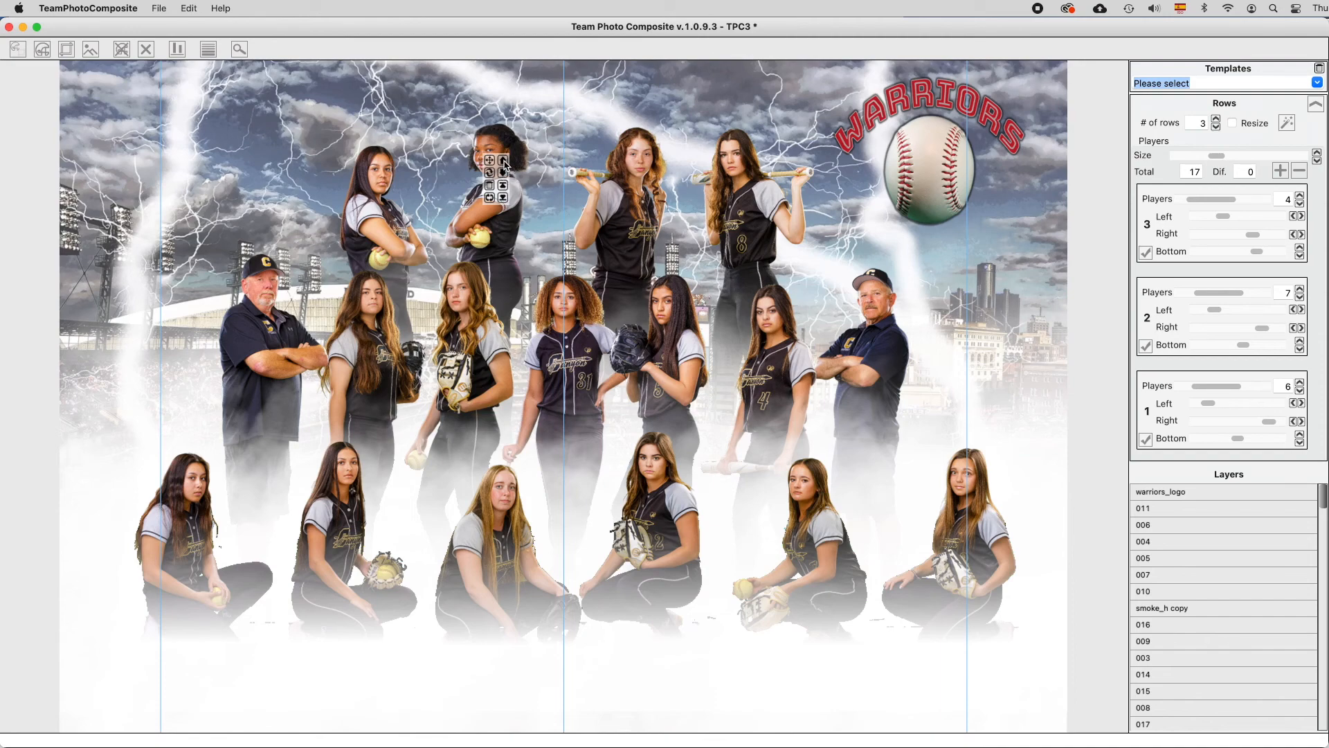
left_click(504, 167)
left_click(505, 166)
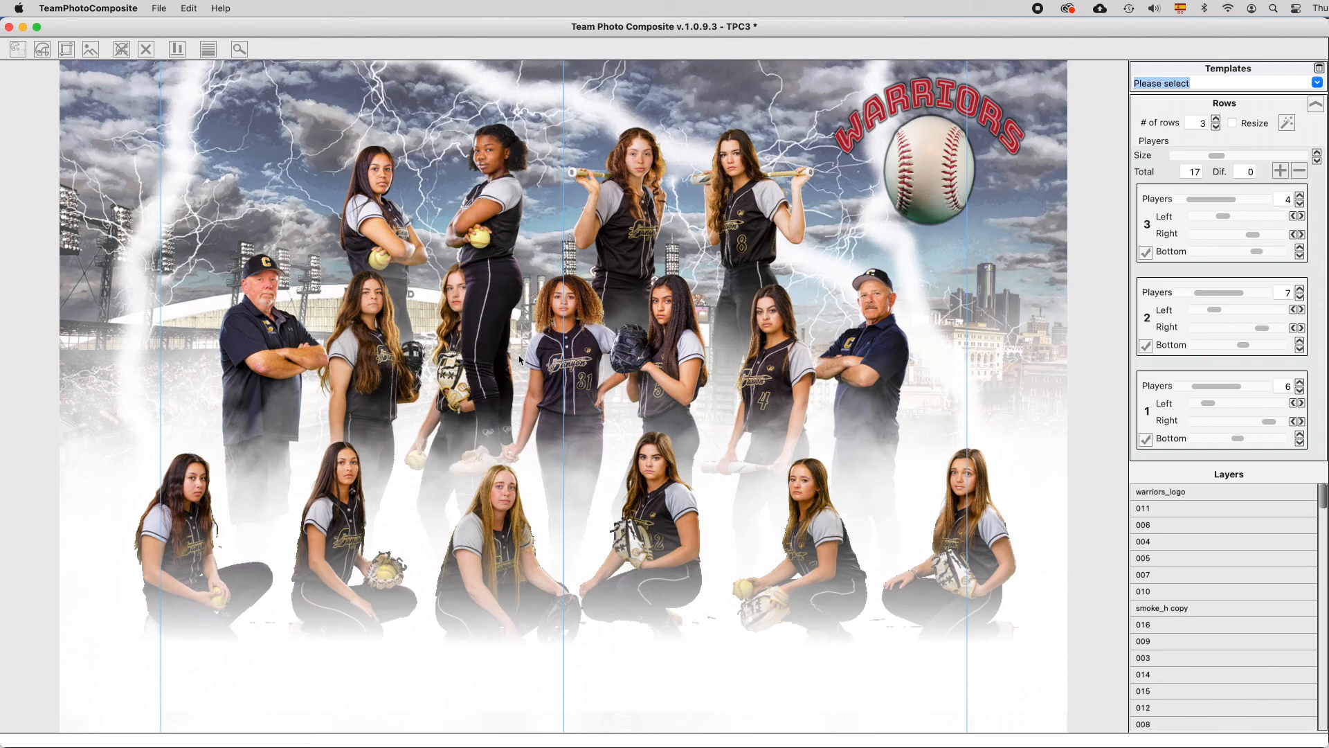
left_click(504, 174)
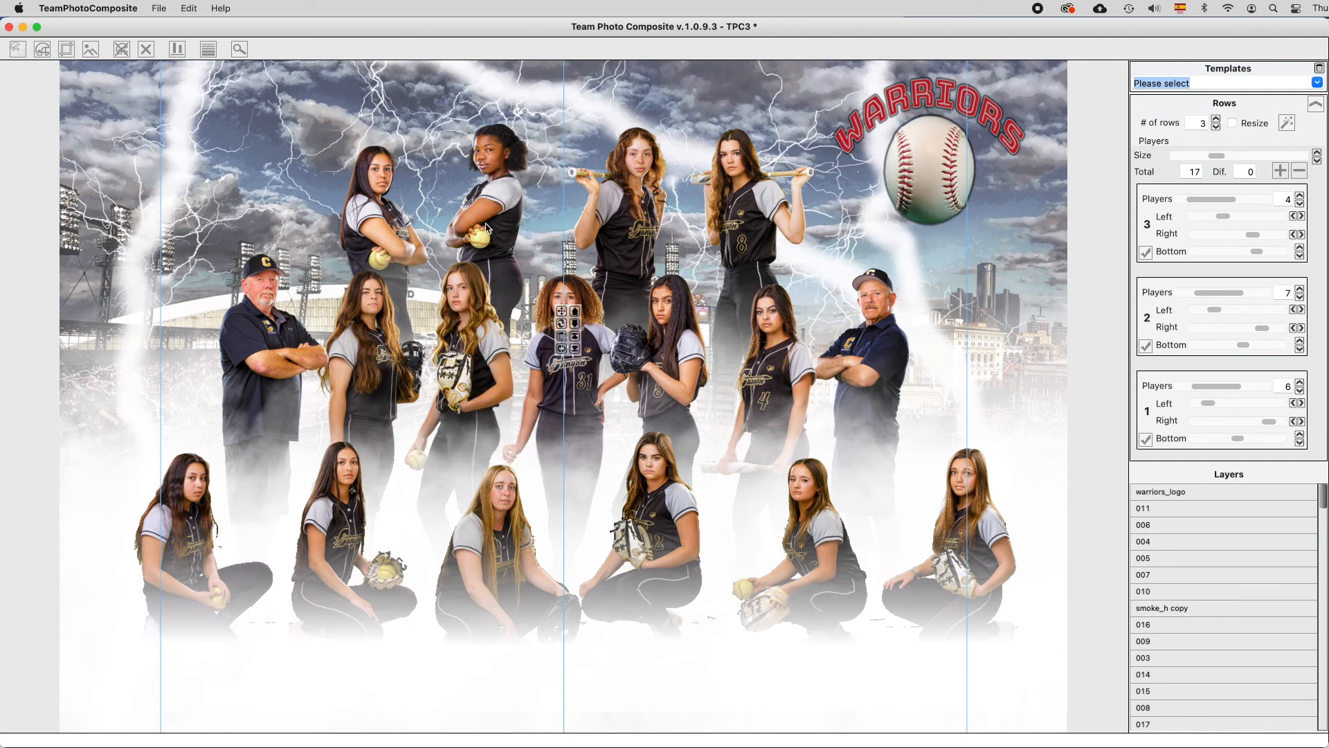
Bring the second back-row player's layer 012 in front of all other layers, and send it back behind the other players
mouse_move(498, 205)
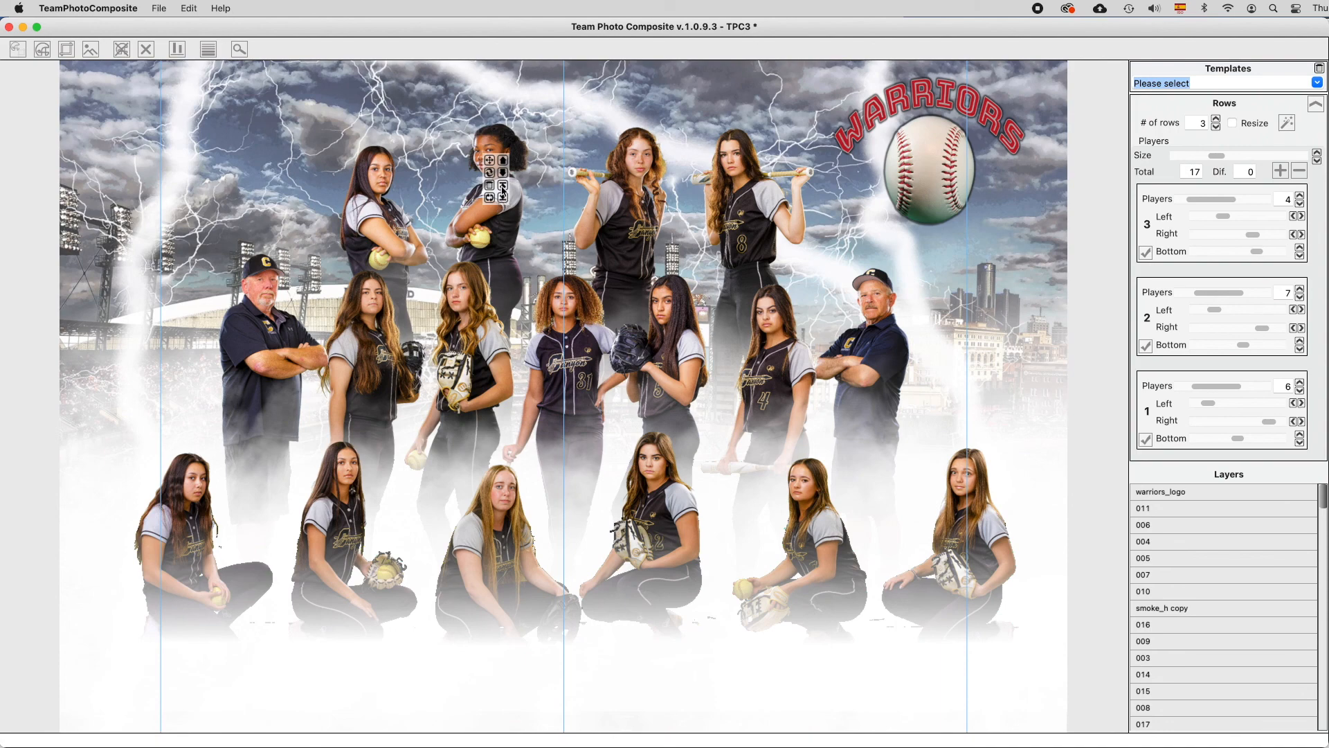
left_click(503, 186)
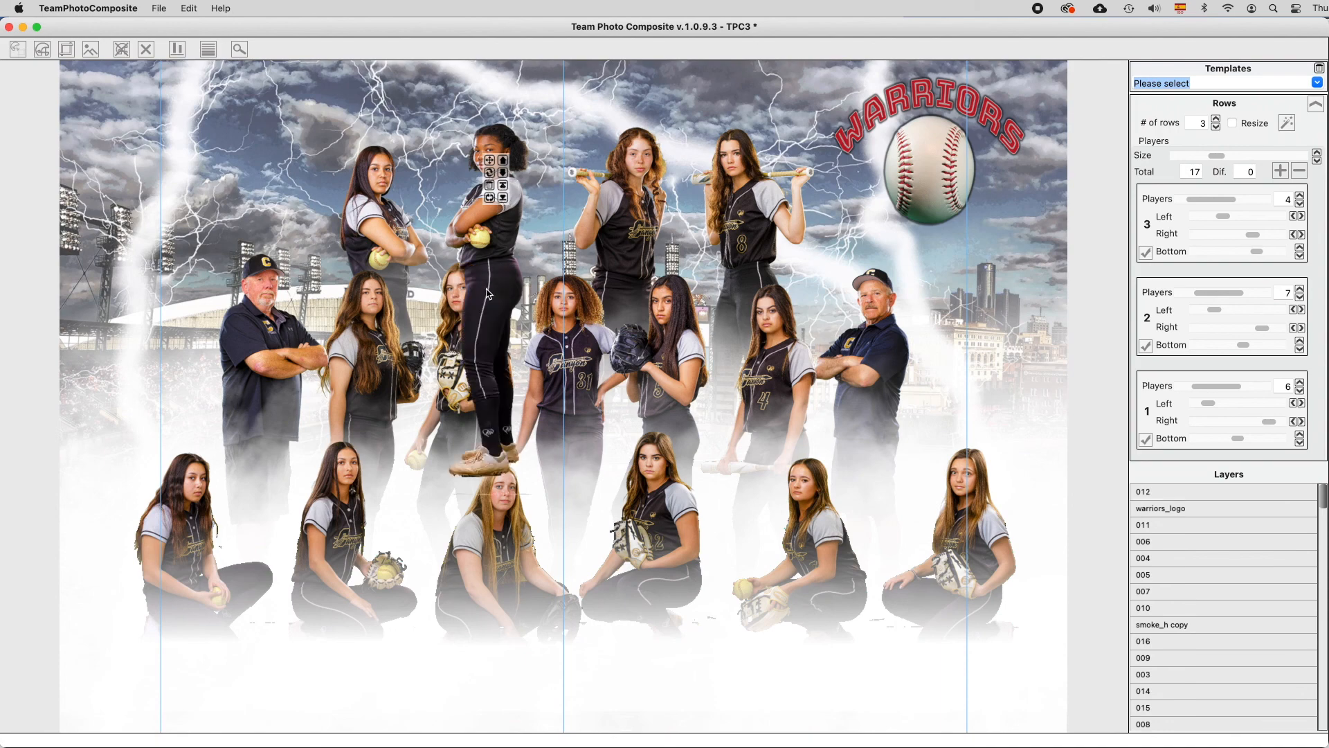
left_click(505, 199)
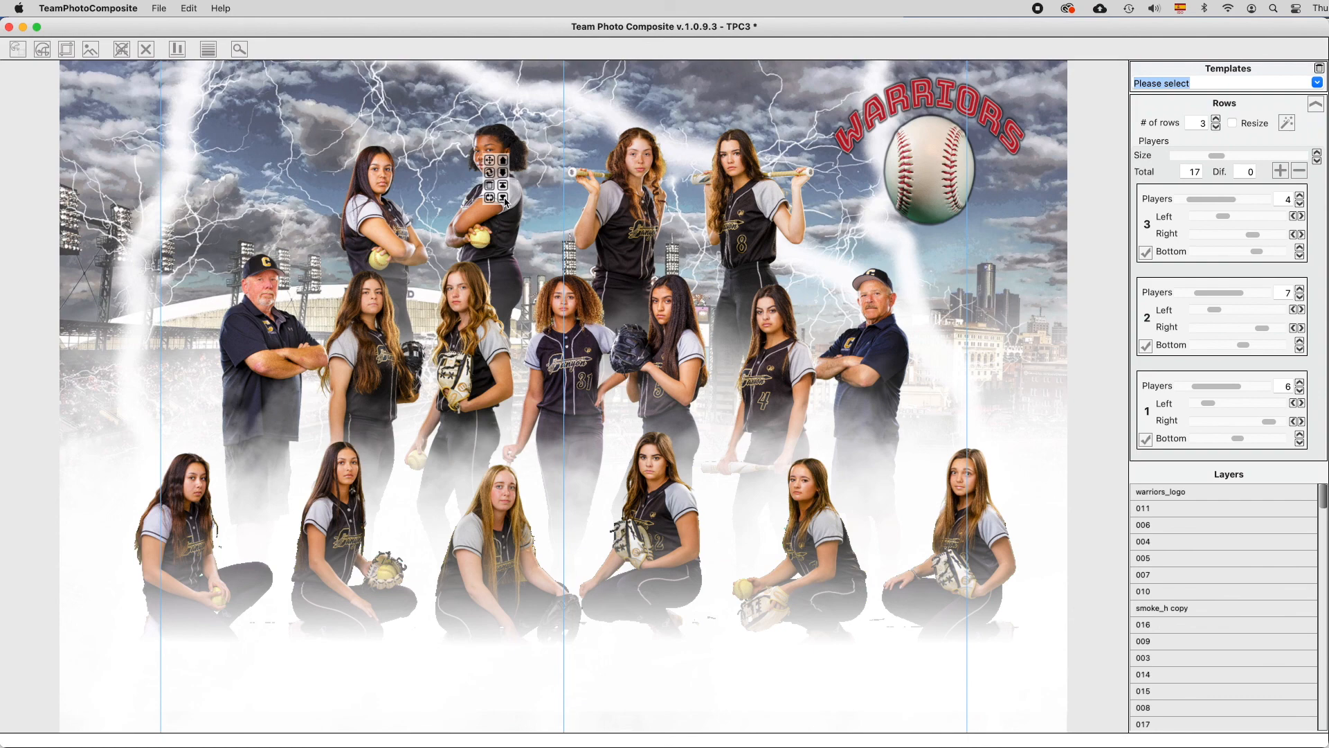